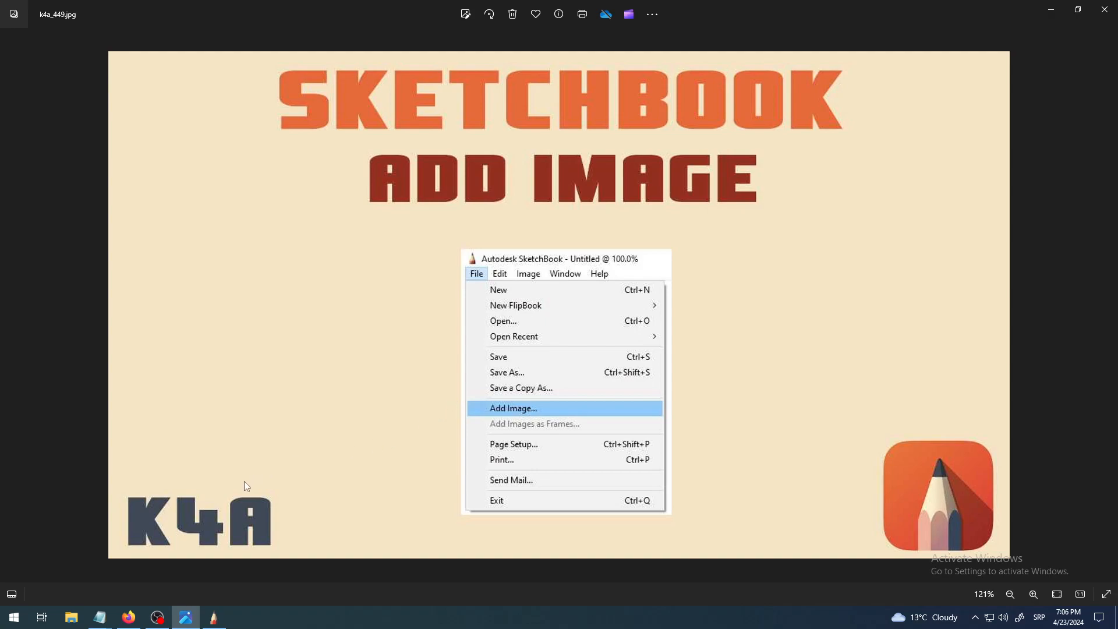
Switch to Autodesk SketchBook and add the image 64.jpg from the Desktop to the blank canvas
left_click(213, 619)
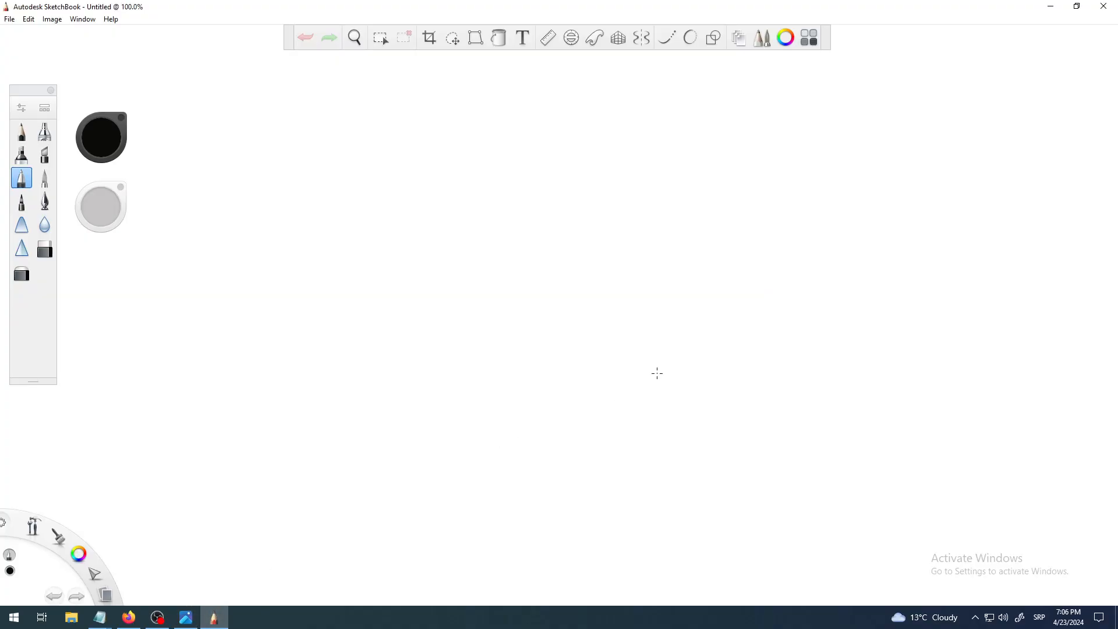
key("space")
left_click_drag(562, 270, 600, 304)
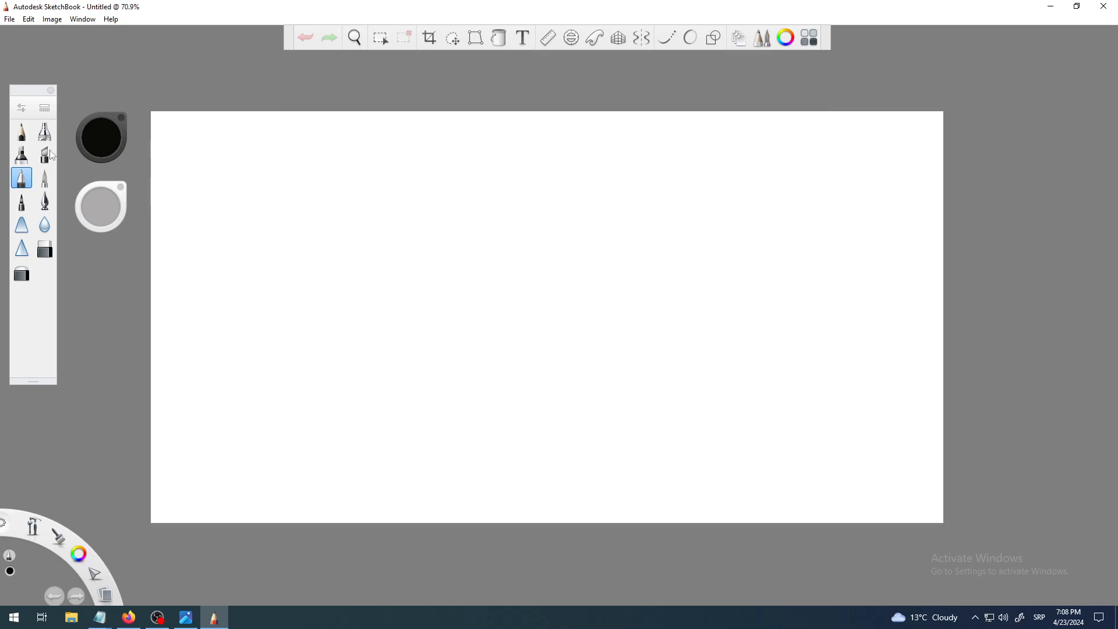
left_click(8, 21)
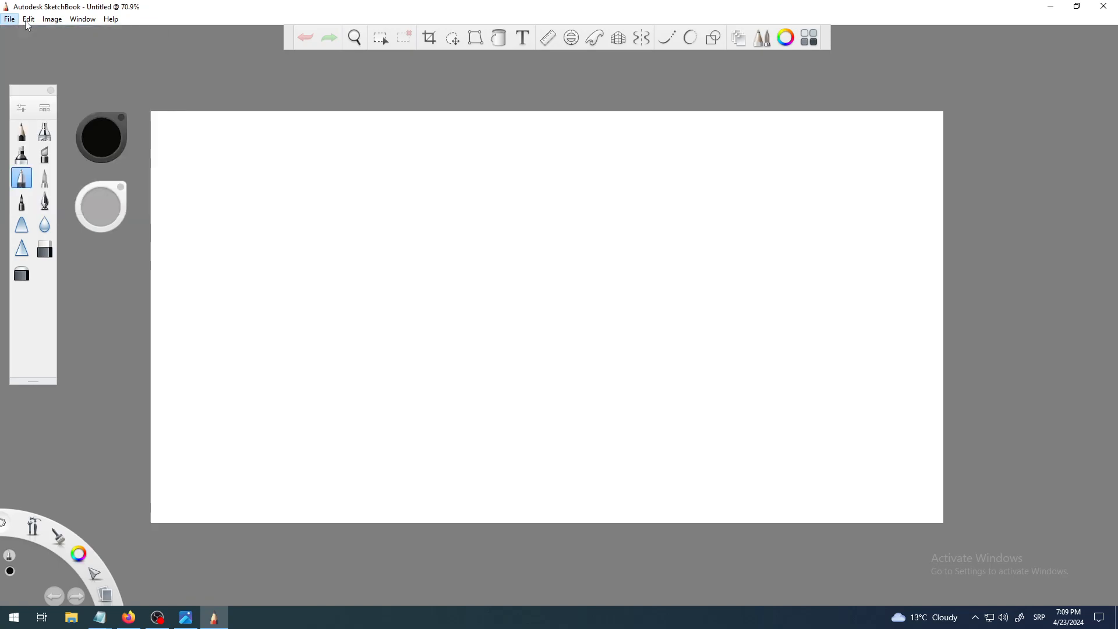
mouse_move(22, 26)
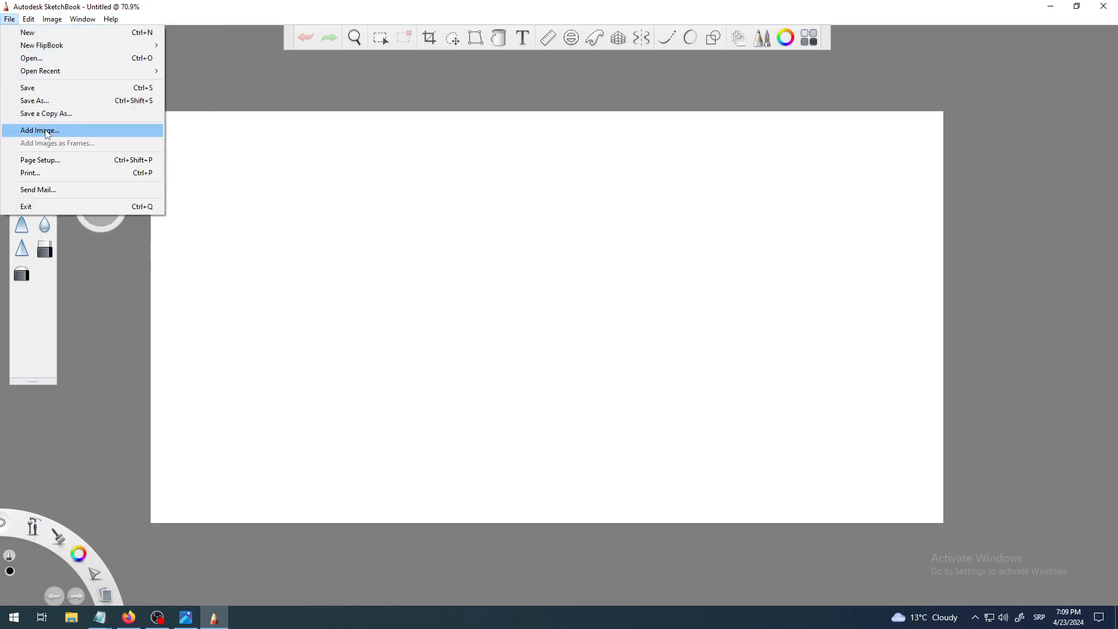
left_click(40, 130)
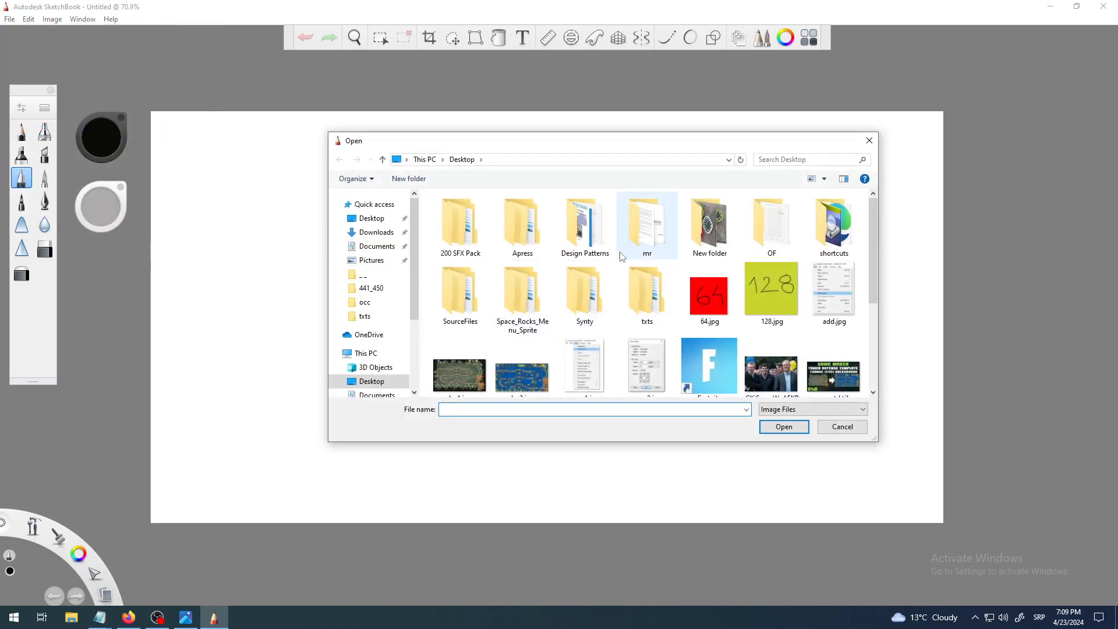
mouse_move(875, 285)
left_mouse_down()
mouse_move(875, 386)
mouse_move(878, 279)
left_mouse_up()
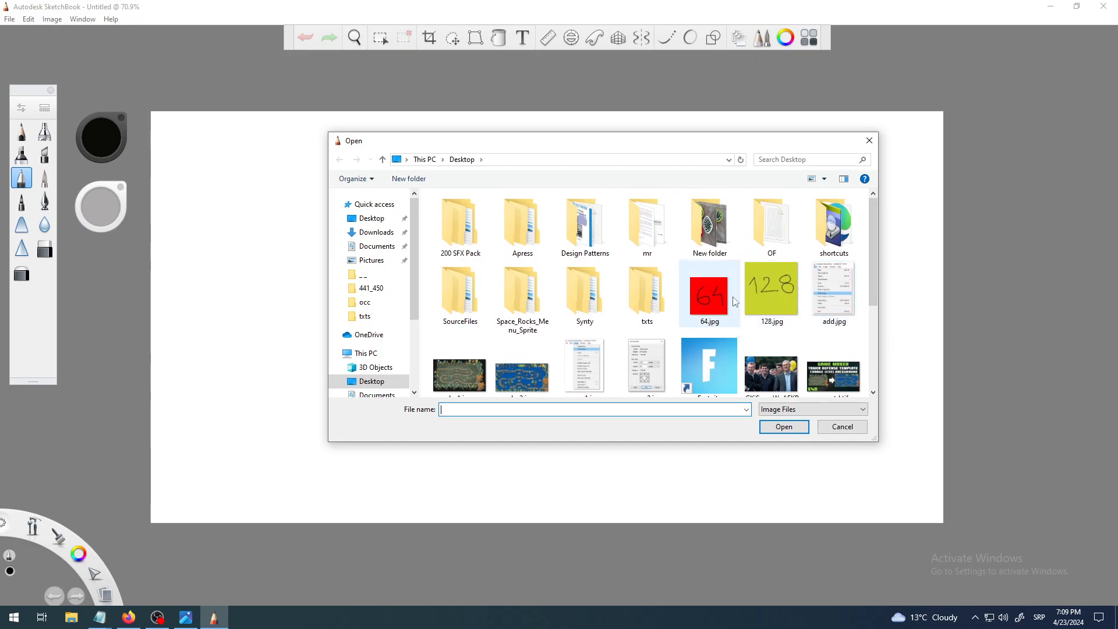
left_click(701, 300)
left_click(775, 429)
Try moving and rotating the added 64 image, and place it upright left of the canvas centre
left_click_drag(560, 333, 663, 327)
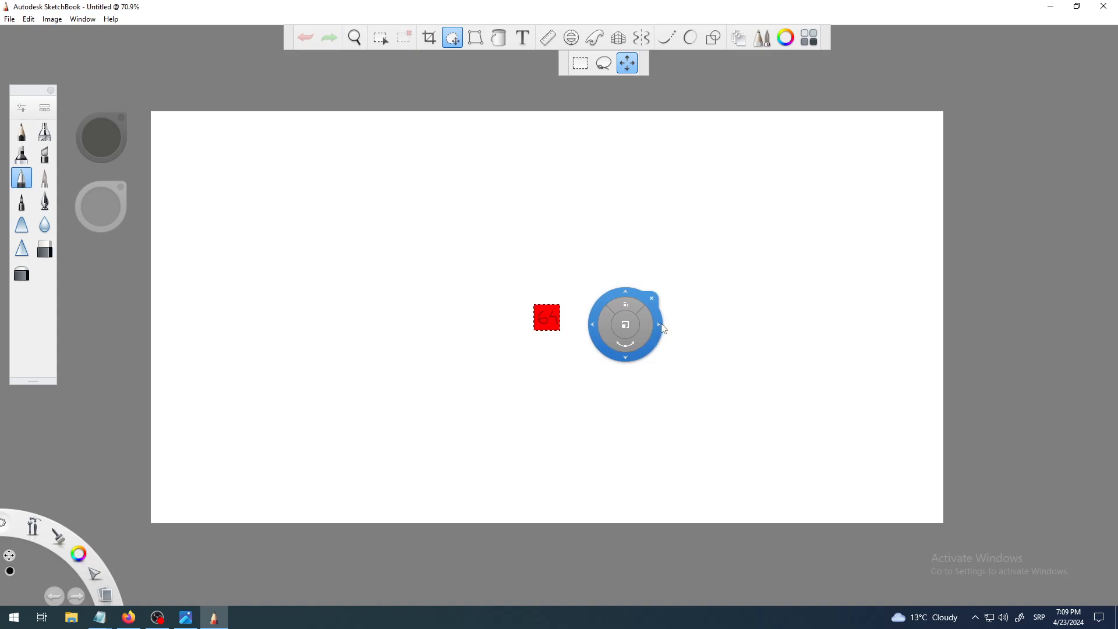
left_click_drag(663, 328, 666, 329)
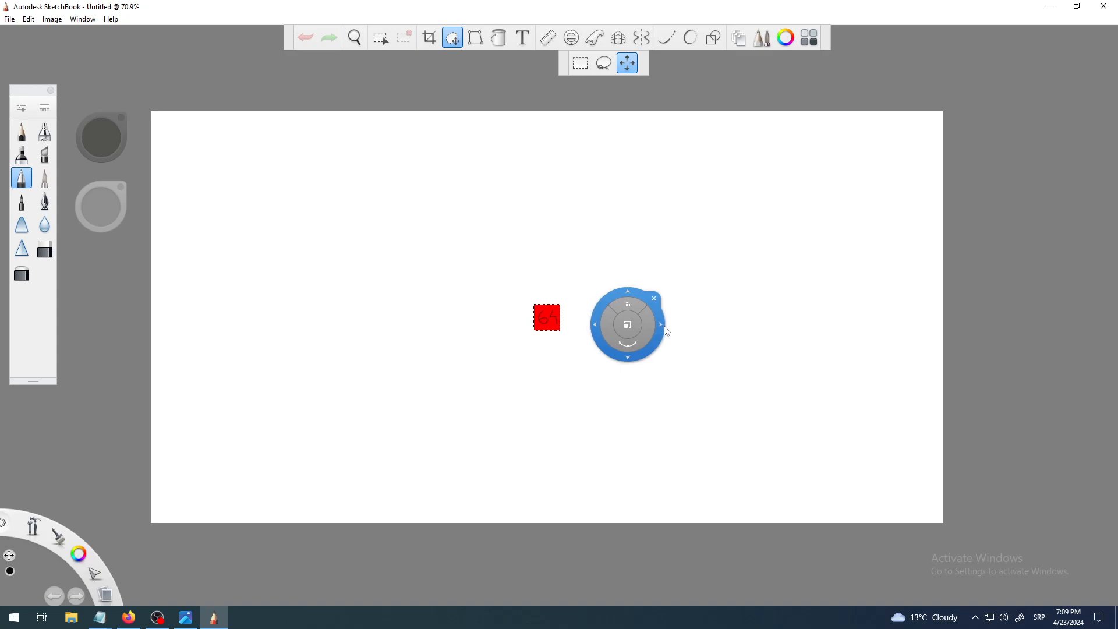
left_click_drag(664, 330, 595, 330)
left_click_drag(522, 324, 716, 301)
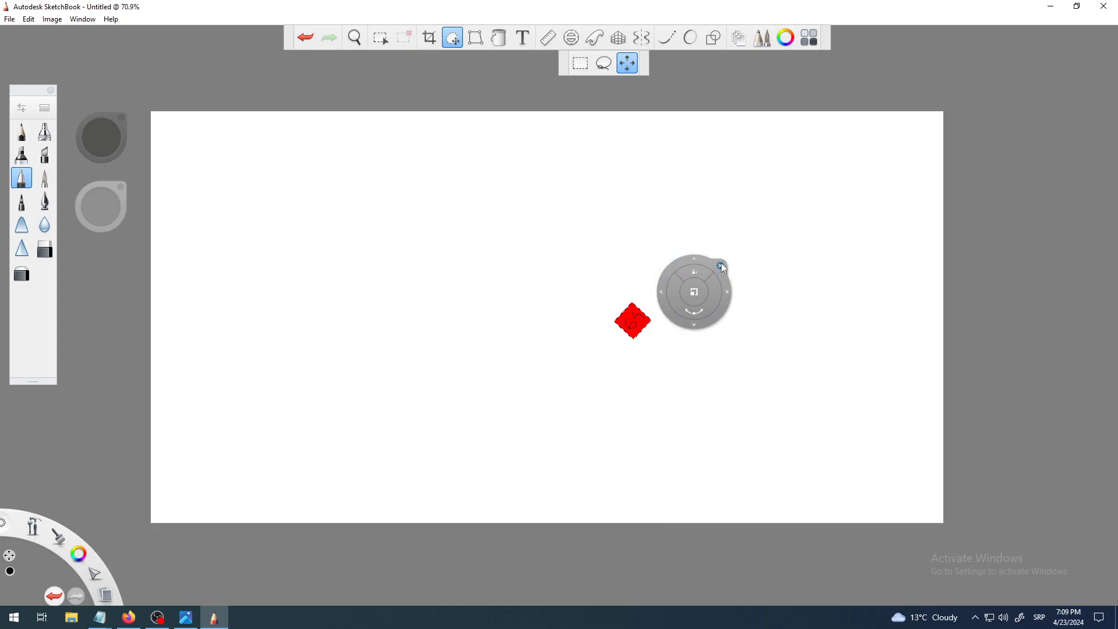
left_click_drag(714, 300, 476, 364)
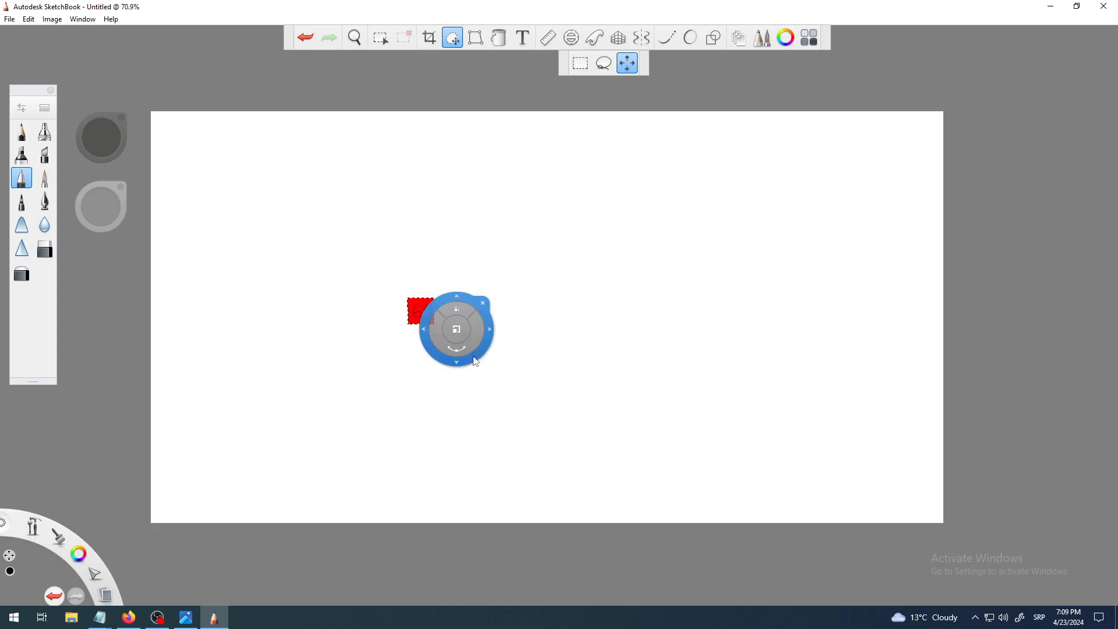
left_click(532, 309)
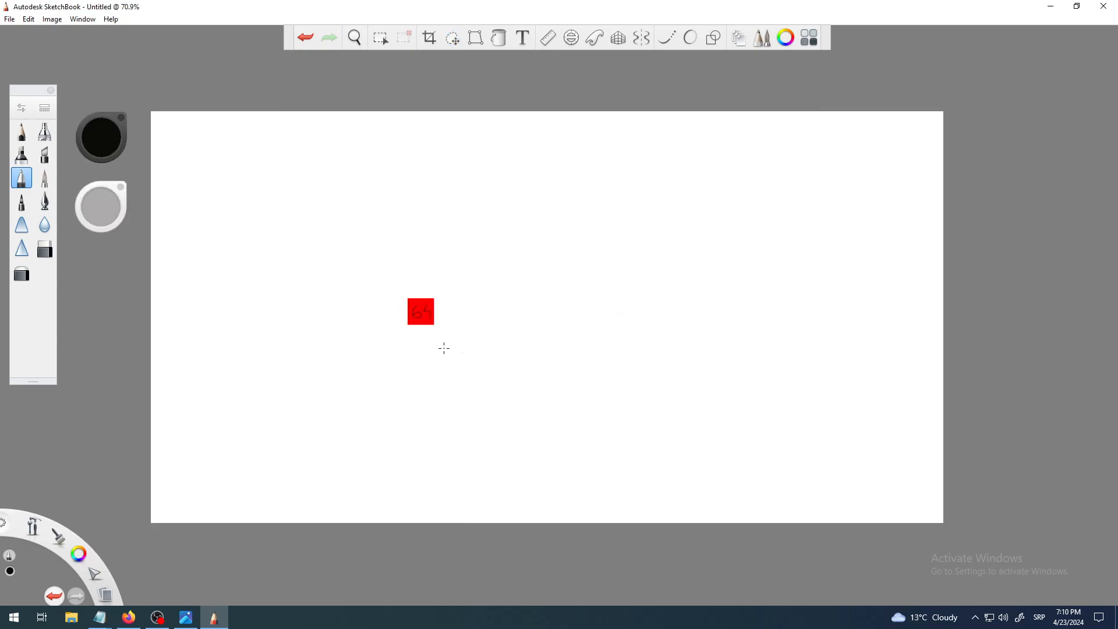
Add 64.jpg a second time and place it diagonally against the upper-right corner of the first red square
left_click(9, 20)
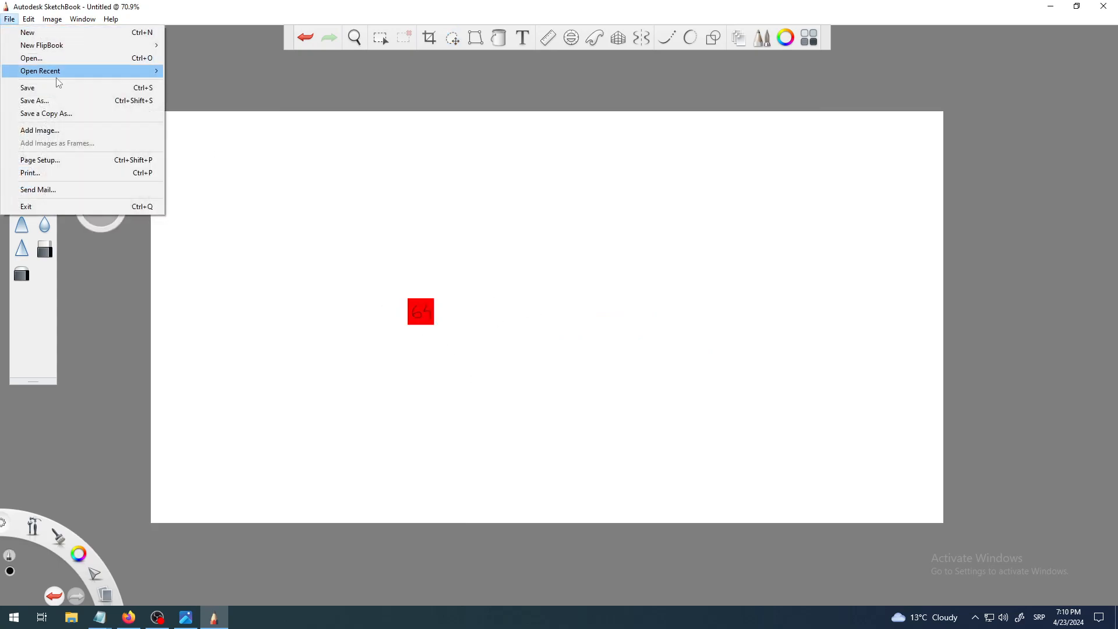
left_click(58, 130)
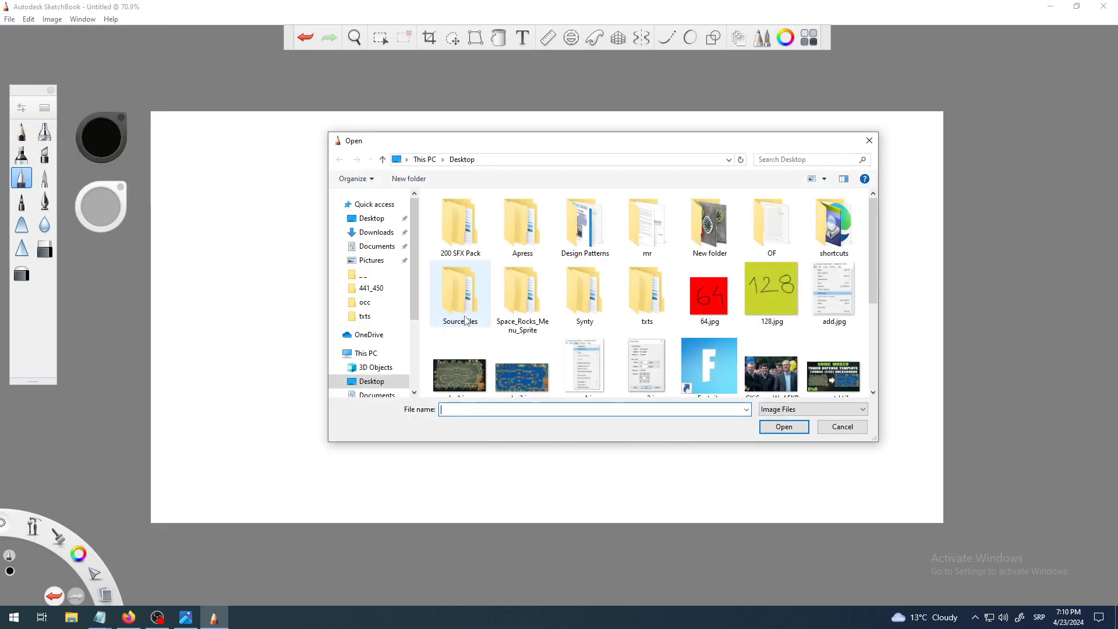
left_click(719, 286)
left_click(802, 434)
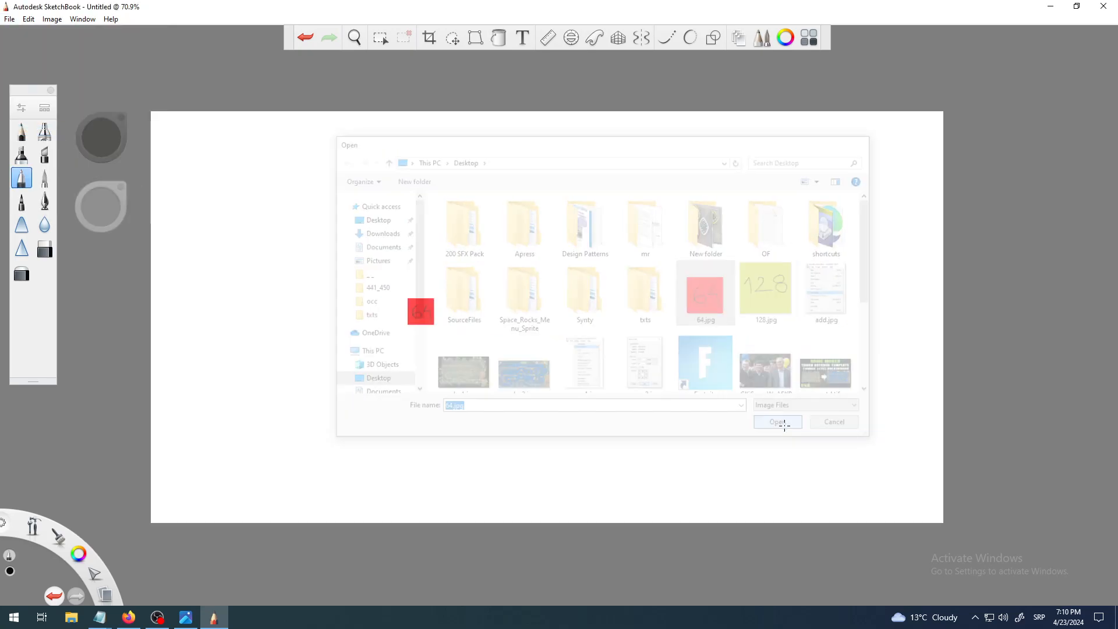
left_click_drag(546, 433, 447, 404)
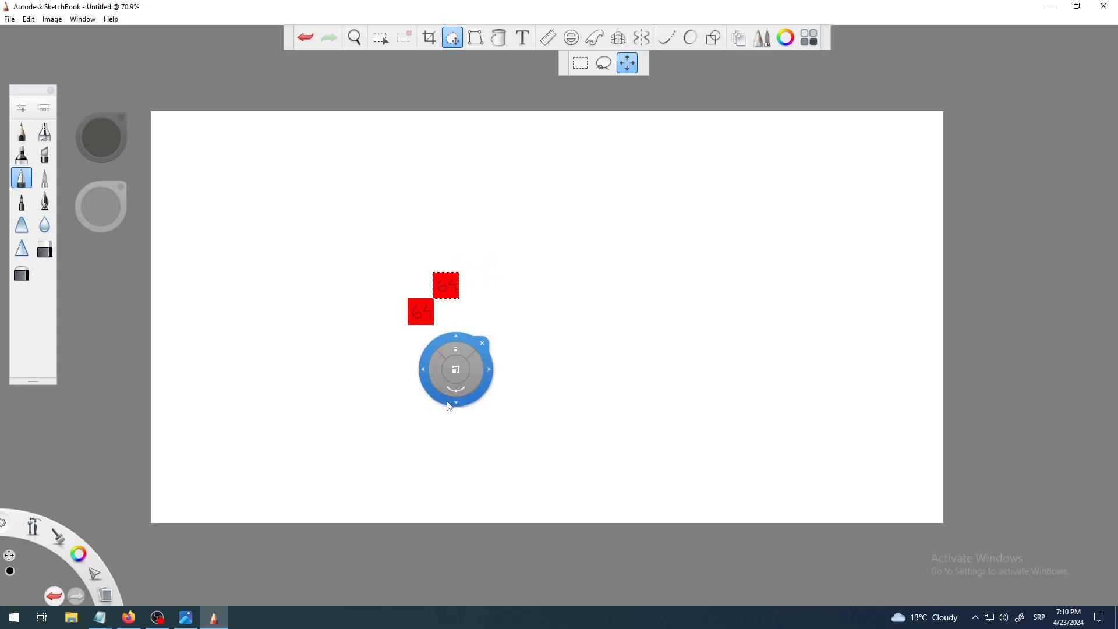
left_click(489, 352)
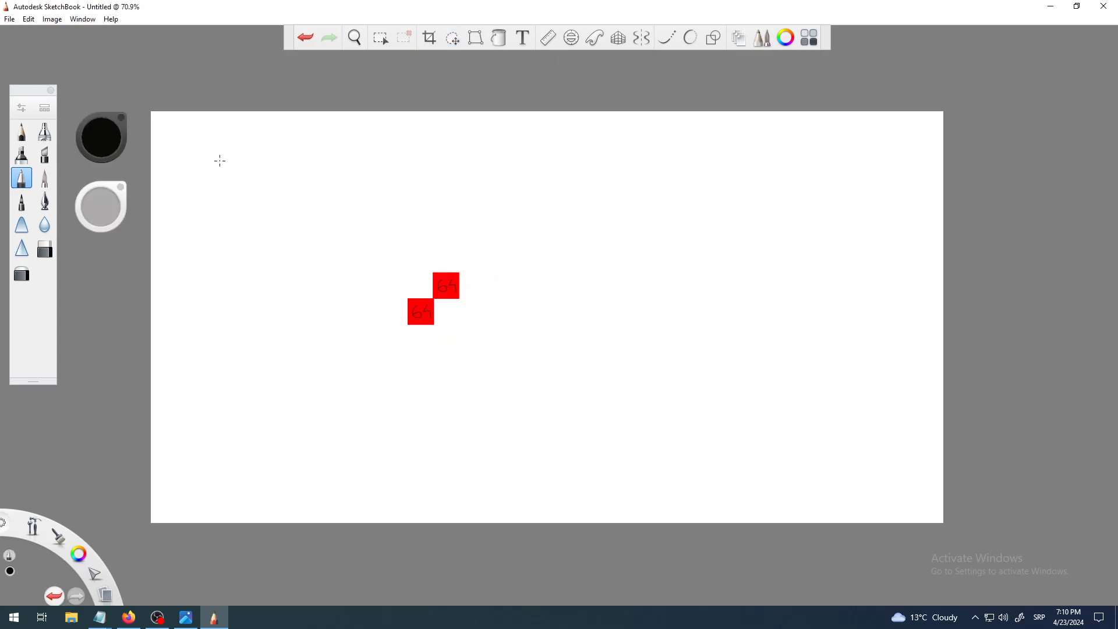
Add the image 128.jpg and place it just to the right of the two red squares
left_click(10, 19)
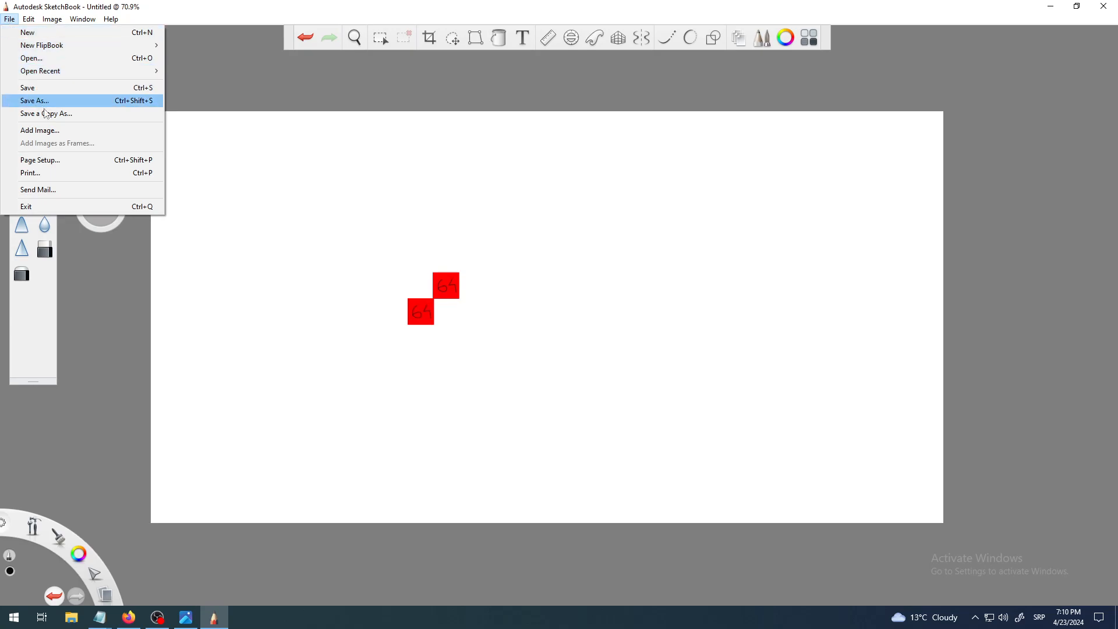
left_click(53, 130)
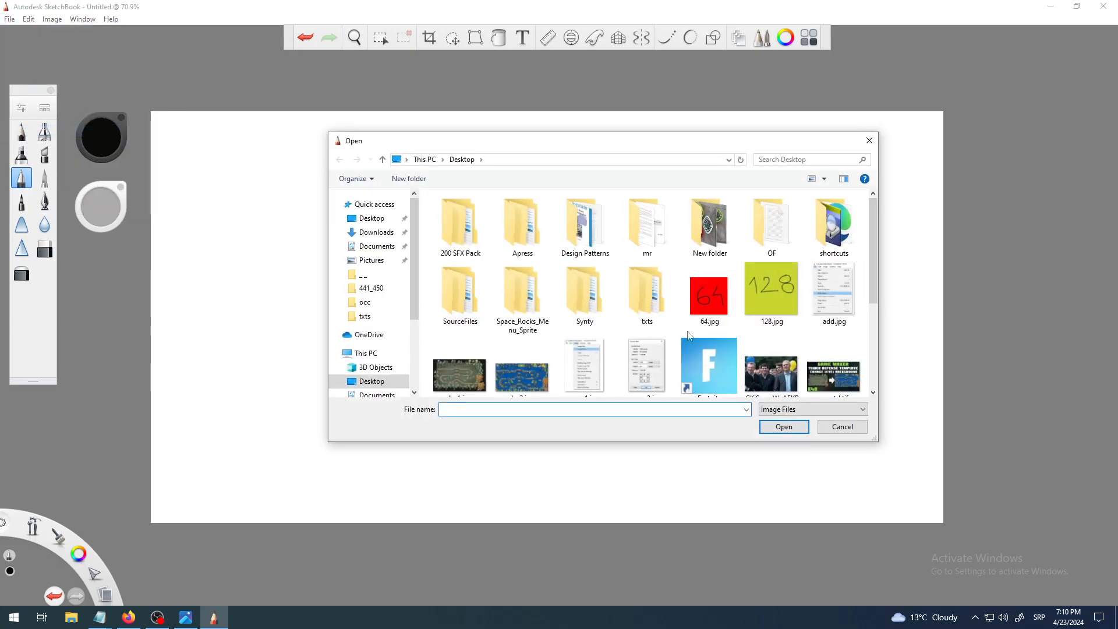
left_click(763, 296)
left_click(784, 427)
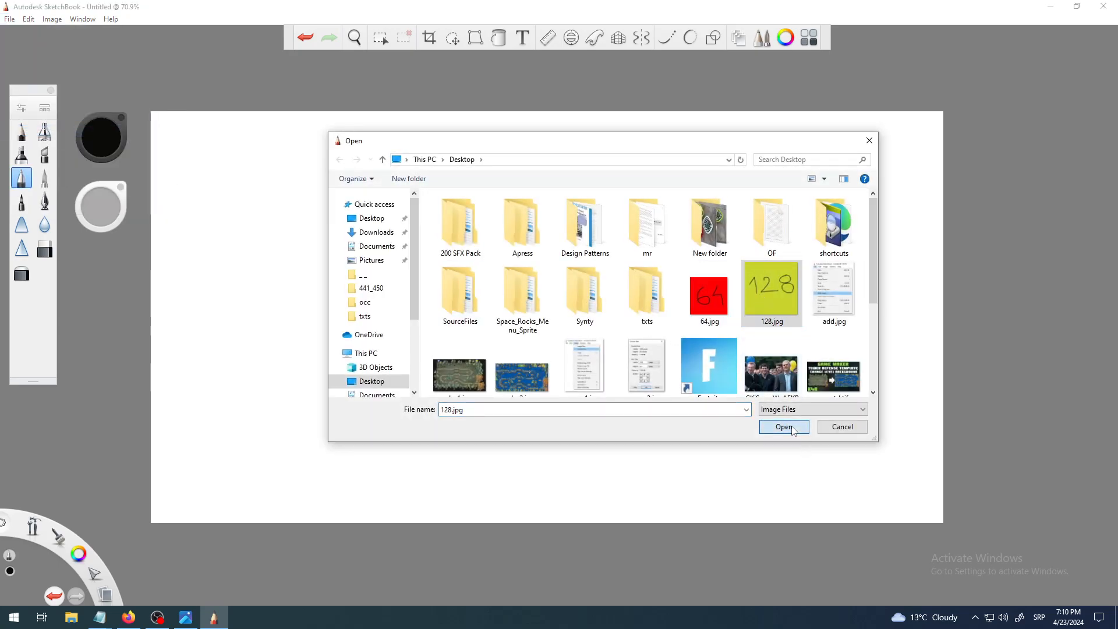
left_click_drag(585, 394, 544, 389)
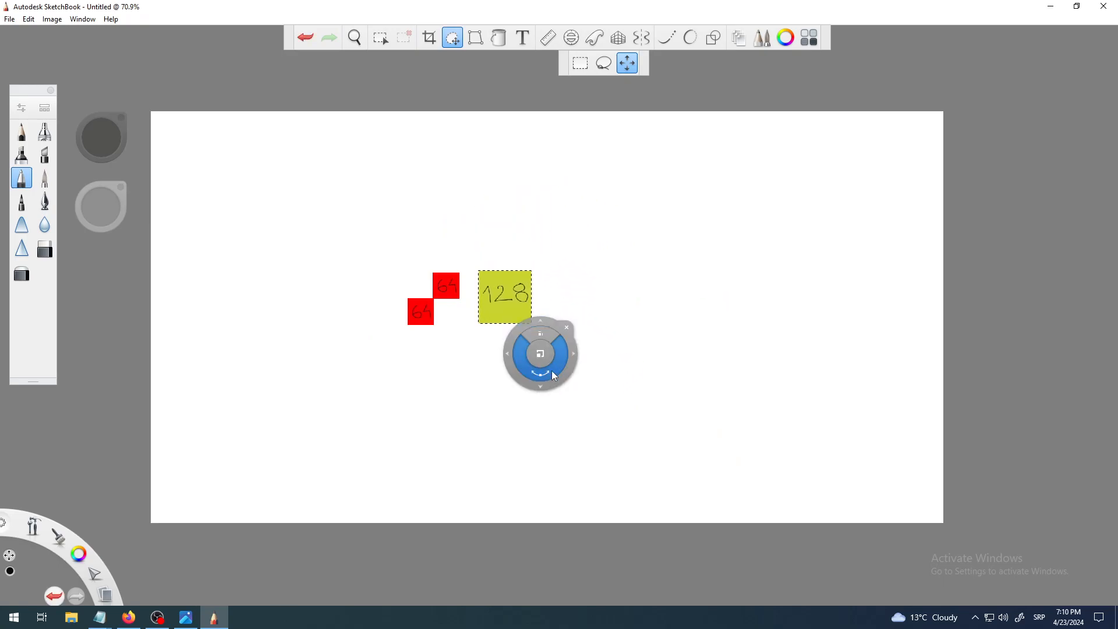
left_click(567, 327)
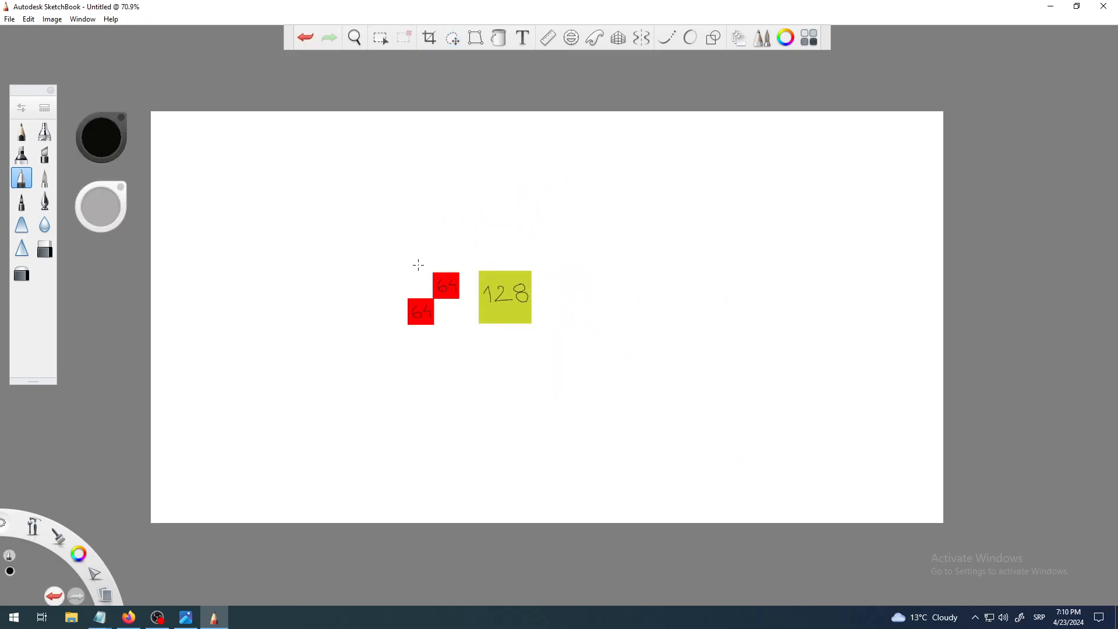
Show the layer list and lengthen it to leave room for more layers
key("space")
left_click_drag(530, 293, 622, 175)
left_click_drag(589, 267, 693, 281)
key("space")
mouse_move(699, 331)
left_mouse_down()
mouse_move(851, 300)
mouse_move(837, 287)
mouse_move(795, 294)
left_mouse_up()
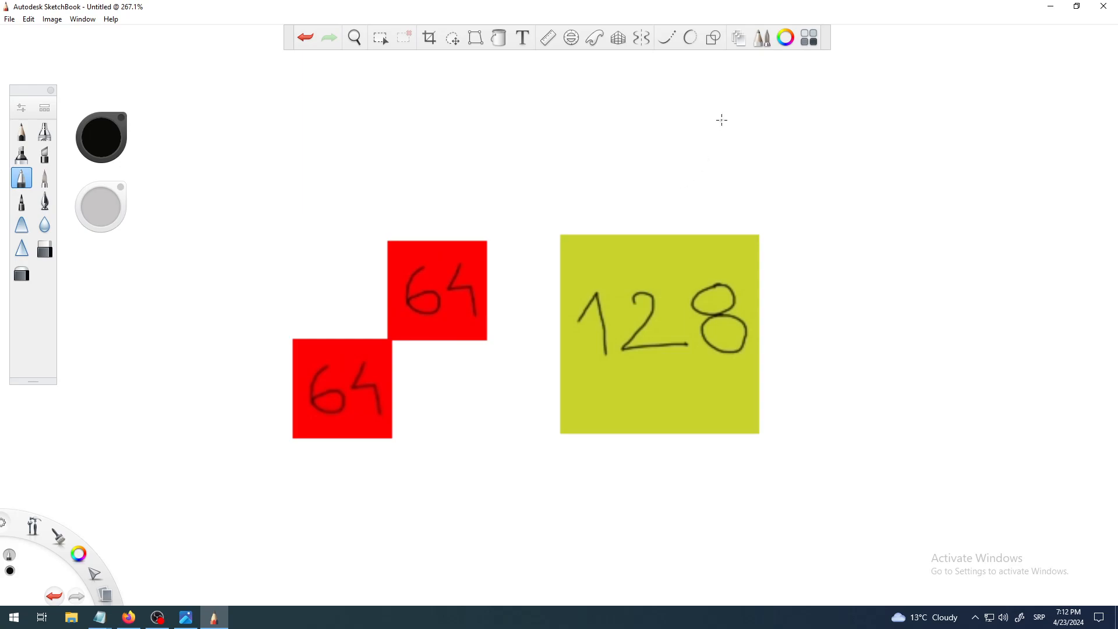
left_click(739, 39)
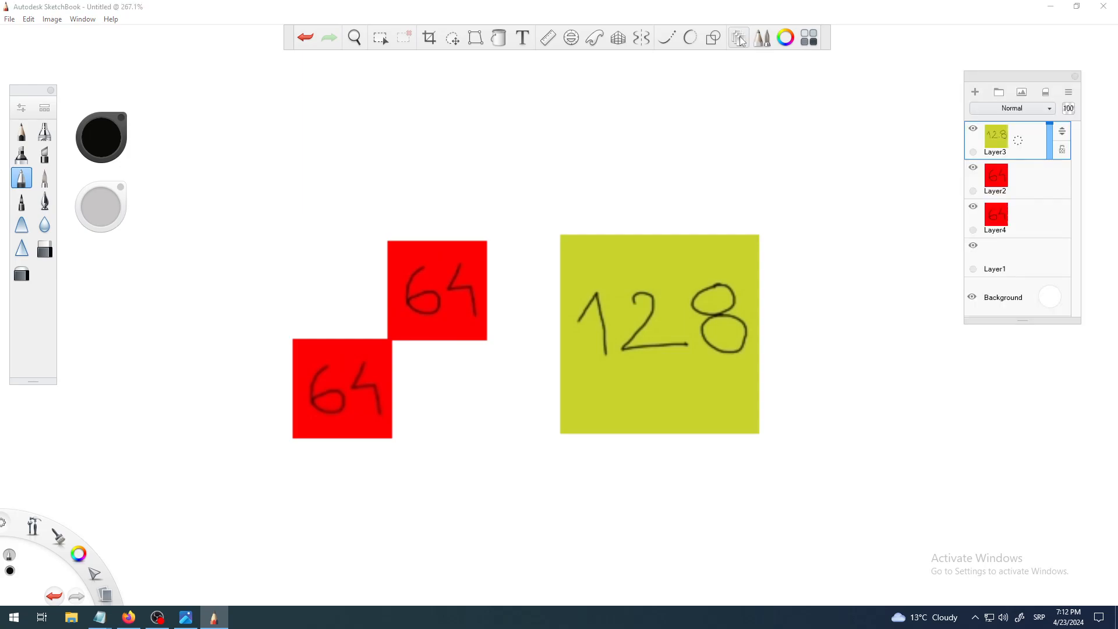
left_click_drag(1021, 324, 1055, 492)
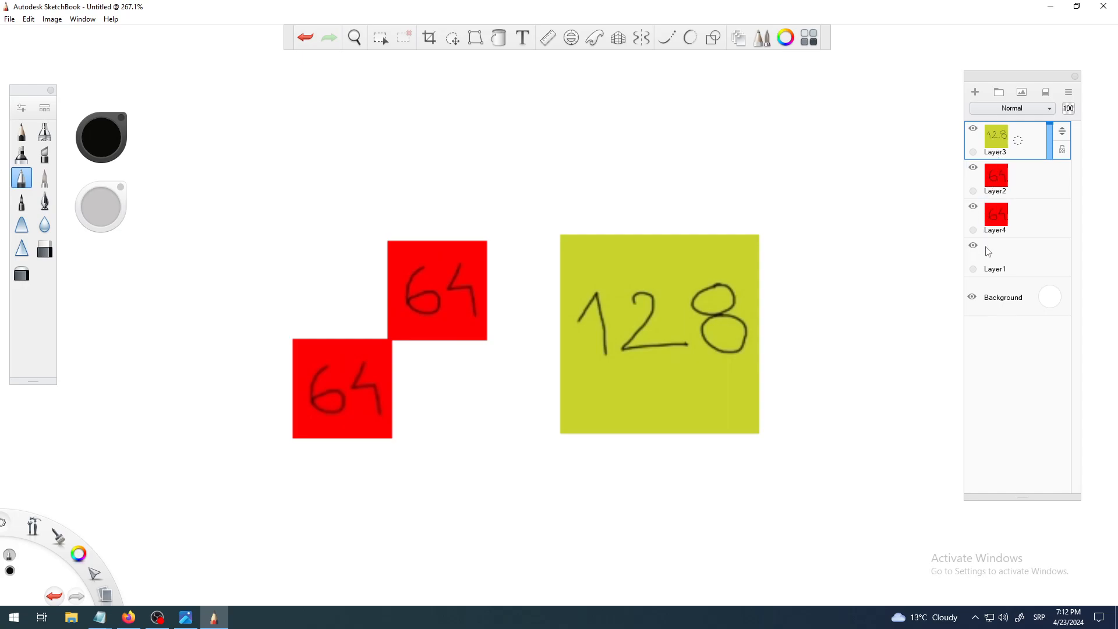
Add 64.jpg once more and place it over the lower-left corner of the 128 image
left_click(9, 18)
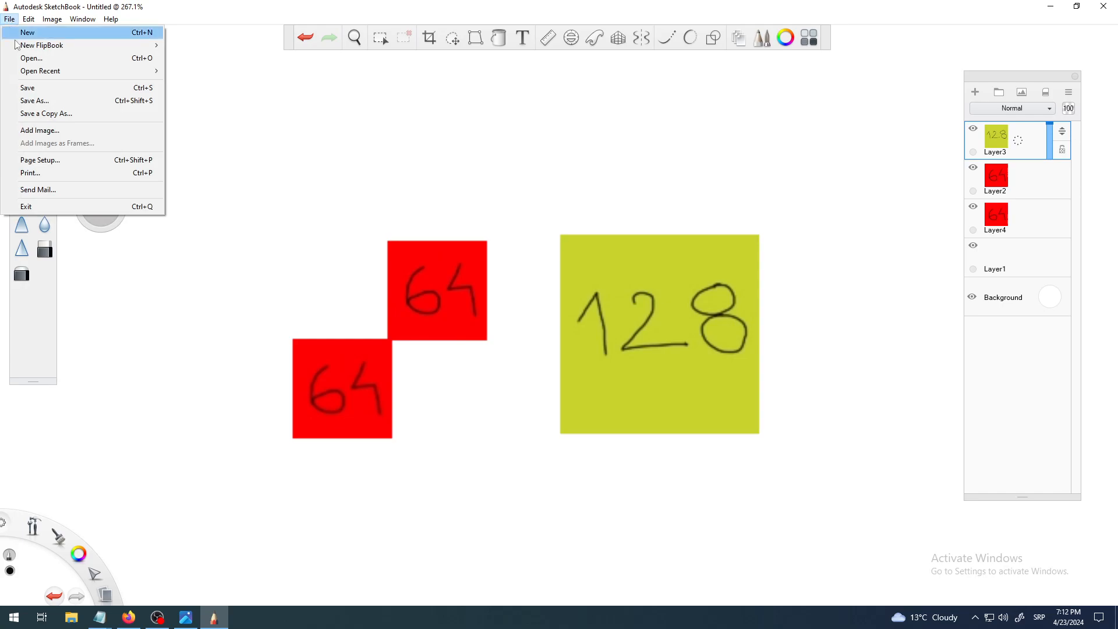
left_click(61, 131)
left_click(714, 294)
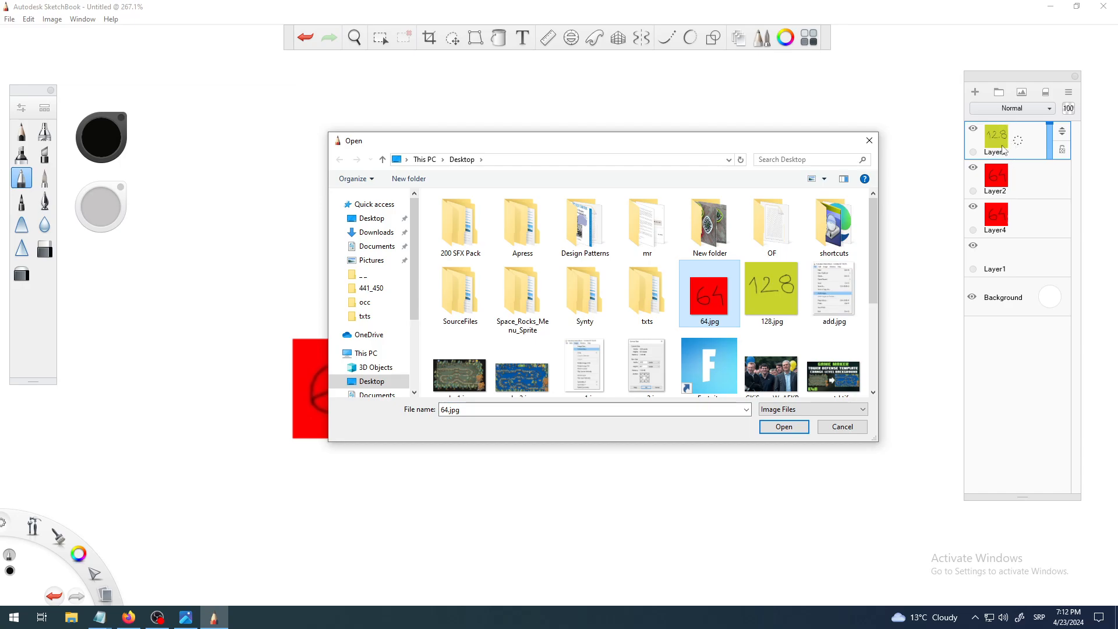
left_click(781, 428)
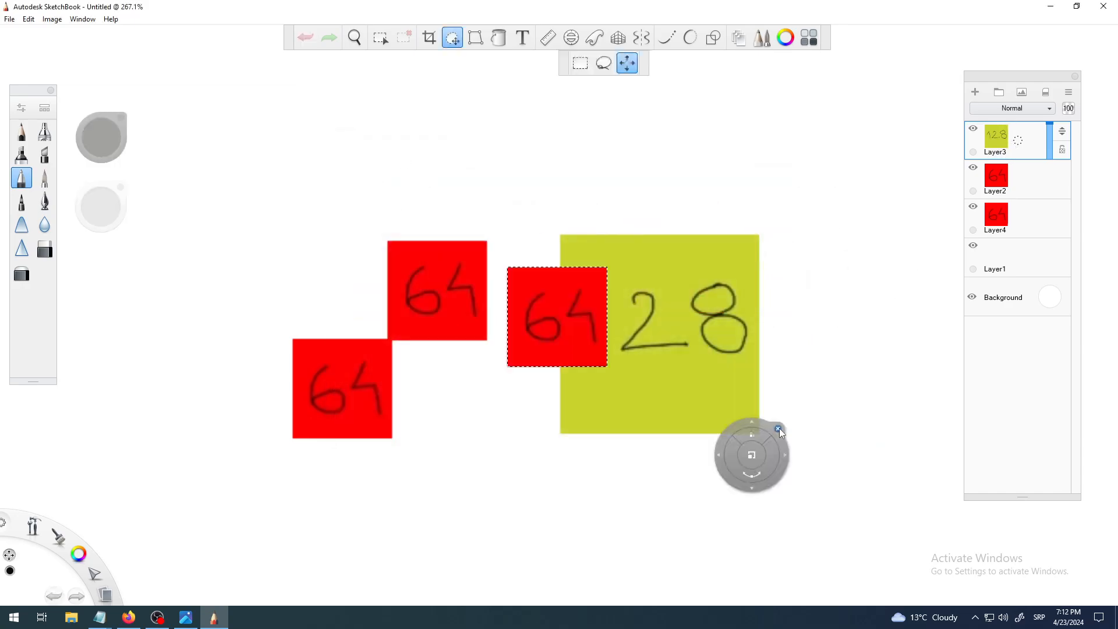
left_click_drag(874, 364, 927, 427)
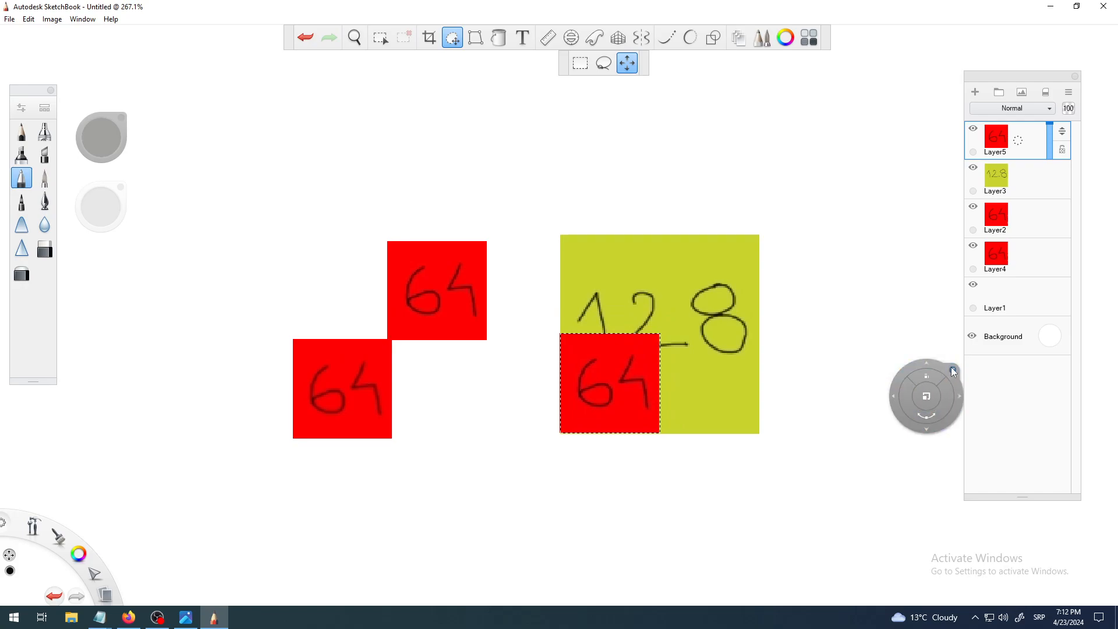
left_click(1031, 154)
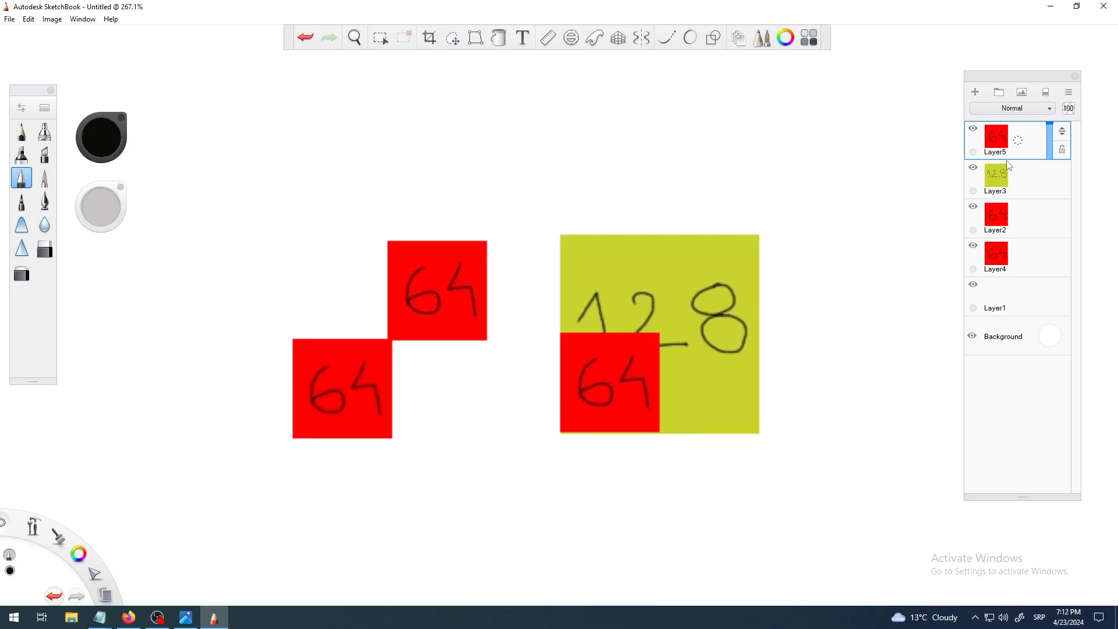
Test Layer5 by toggling its visibility and scribbling across the images on it, and undo the strokes
left_click(973, 128)
left_click(973, 129)
mouse_move(573, 479)
left_mouse_down()
mouse_move(636, 372)
mouse_move(661, 460)
mouse_move(724, 285)
mouse_move(524, 427)
mouse_move(397, 331)
mouse_move(612, 320)
mouse_move(702, 414)
mouse_move(676, 441)
left_mouse_up()
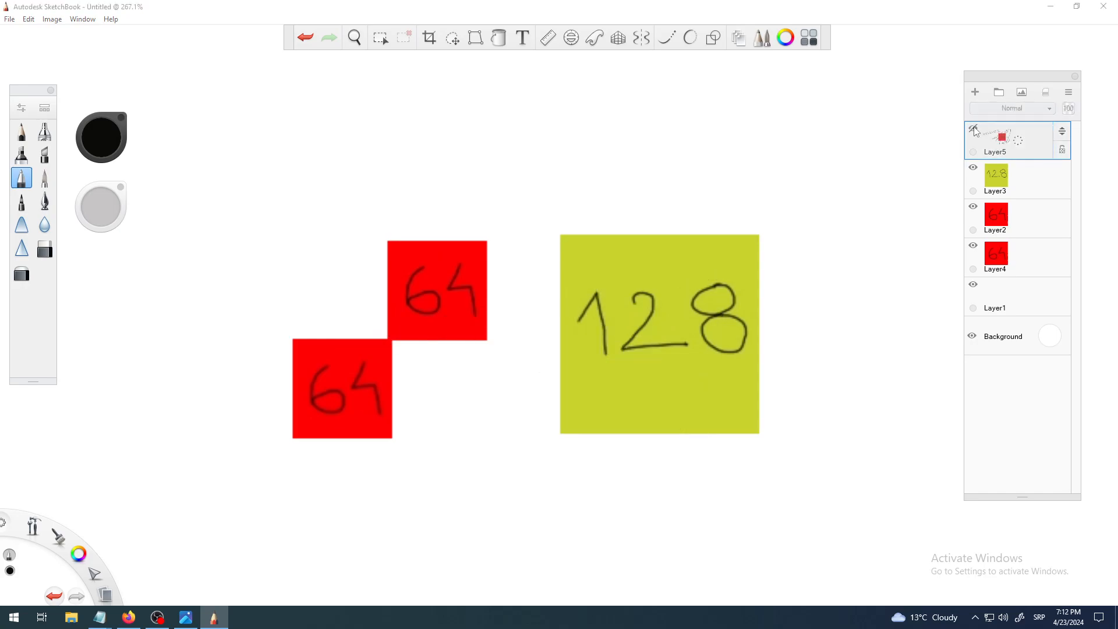
left_click(305, 39)
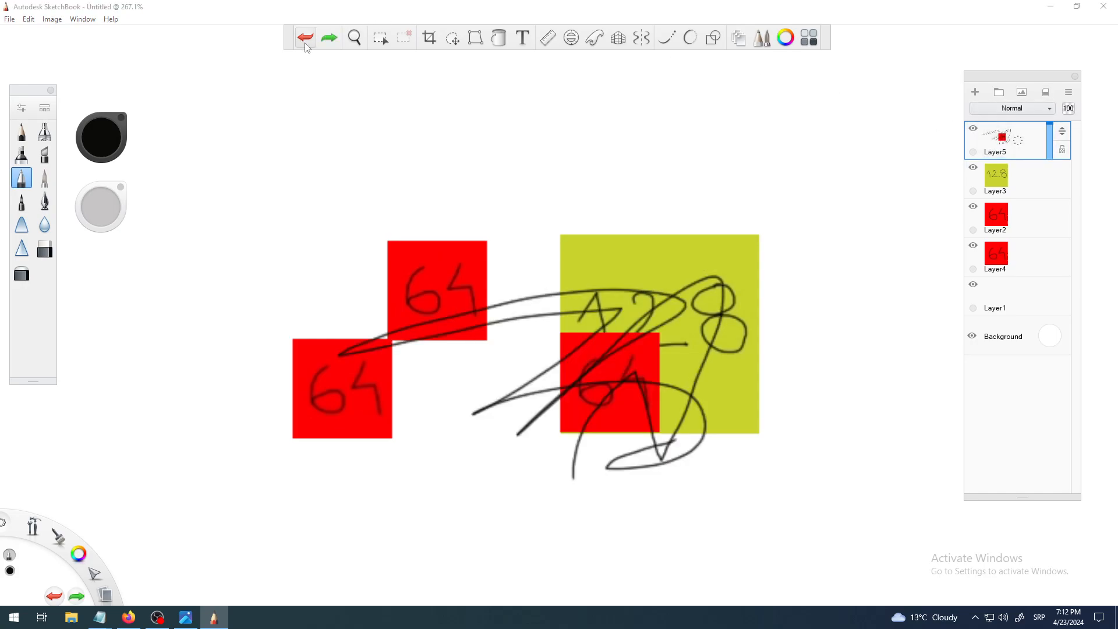
left_click(306, 42)
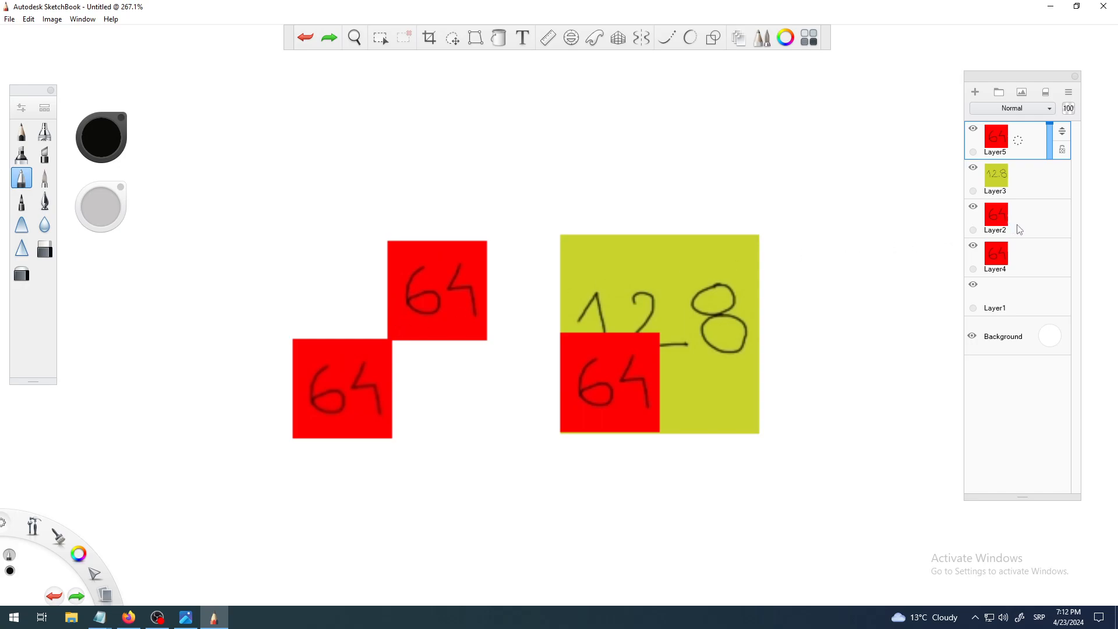
Move the red square on Layer2 to the right edge of the 128 image, partly behind it
left_click(1020, 228)
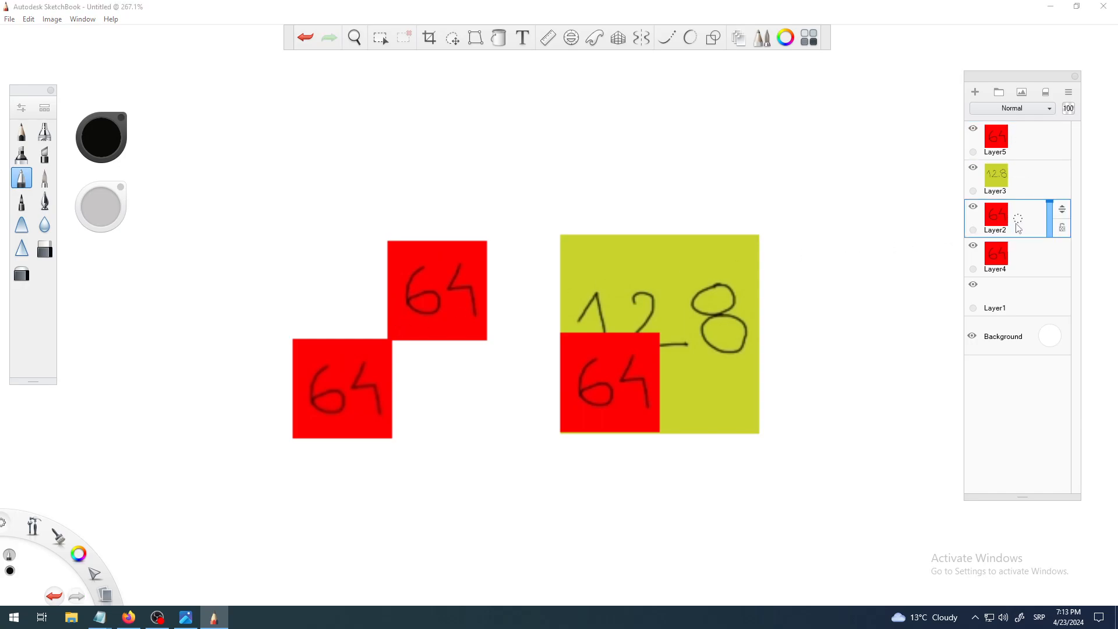
key("v")
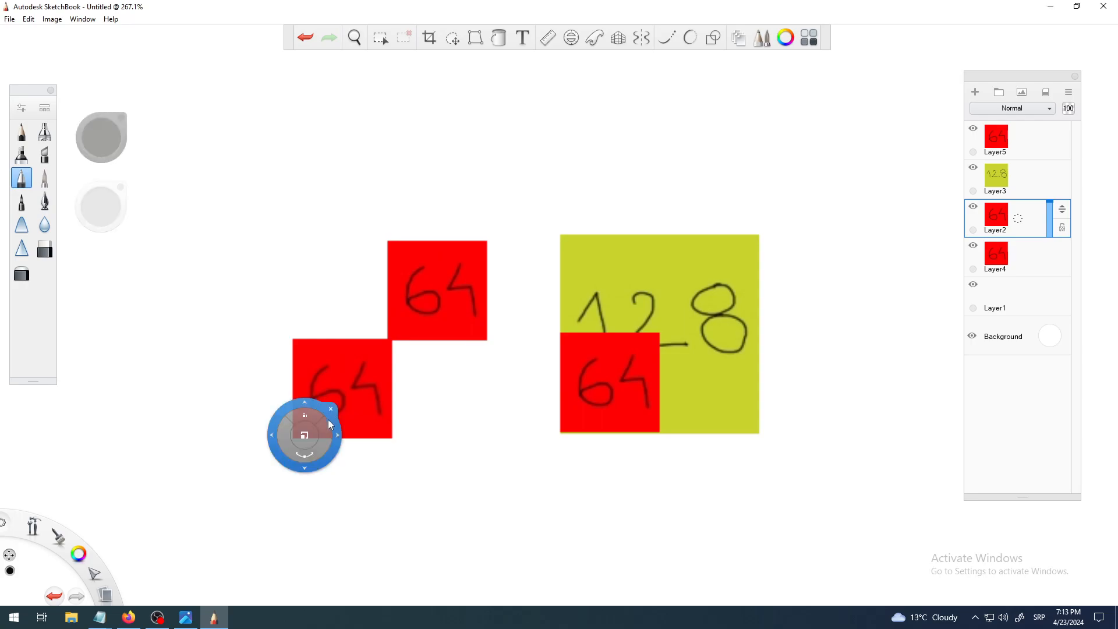
mouse_move(319, 473)
left_mouse_down()
mouse_move(489, 449)
mouse_move(457, 362)
mouse_move(672, 379)
mouse_move(702, 445)
mouse_move(635, 464)
mouse_move(640, 490)
mouse_move(690, 494)
mouse_move(669, 494)
left_mouse_up()
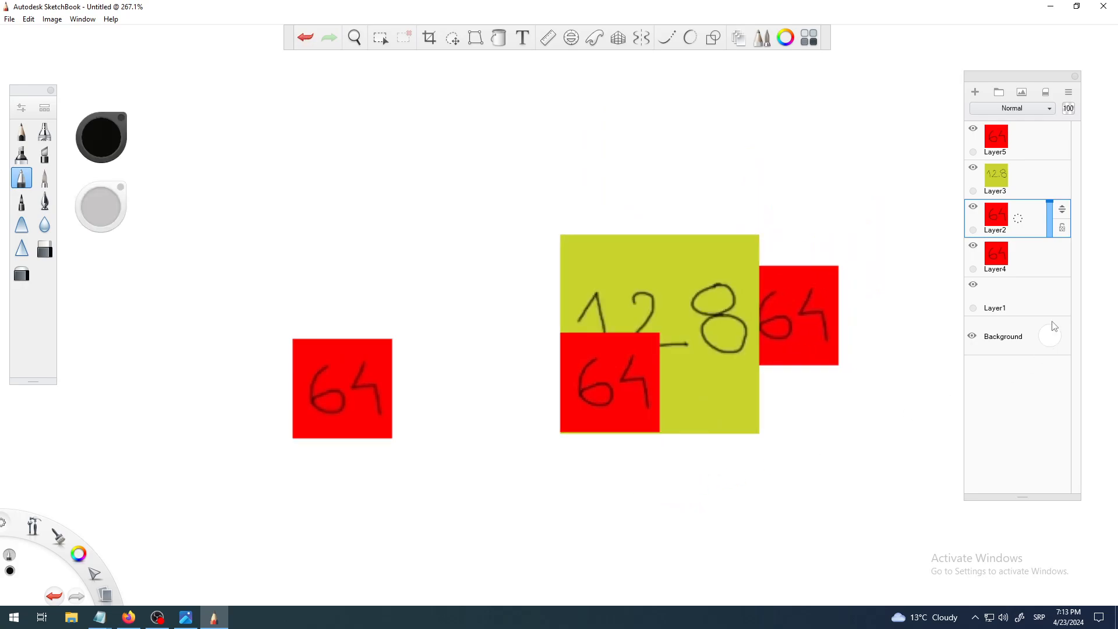
Bring Layer2 to the top of the layer stack and place its red square over the upper-right corner of the 128 image
left_click_drag(1062, 212, 1064, 153)
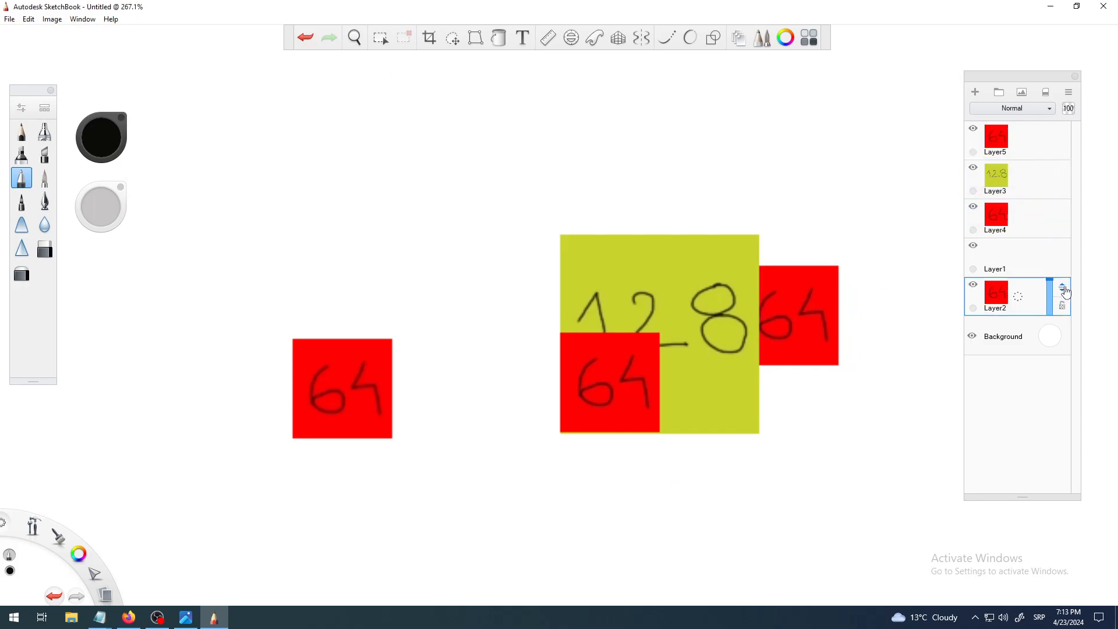
left_click_drag(1065, 287, 1069, 150)
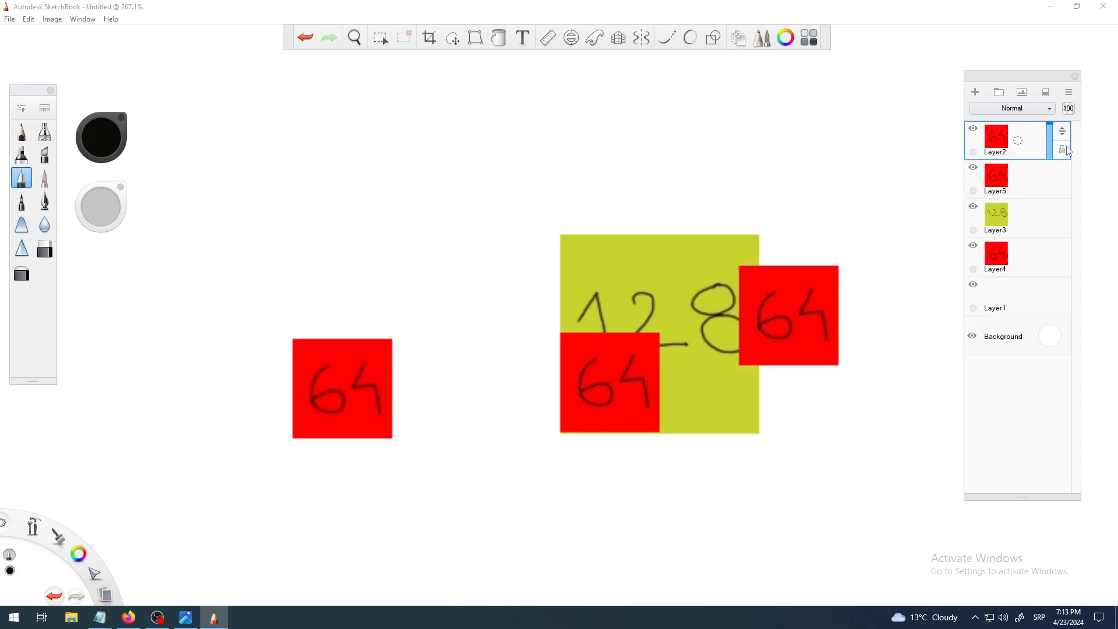
key("v")
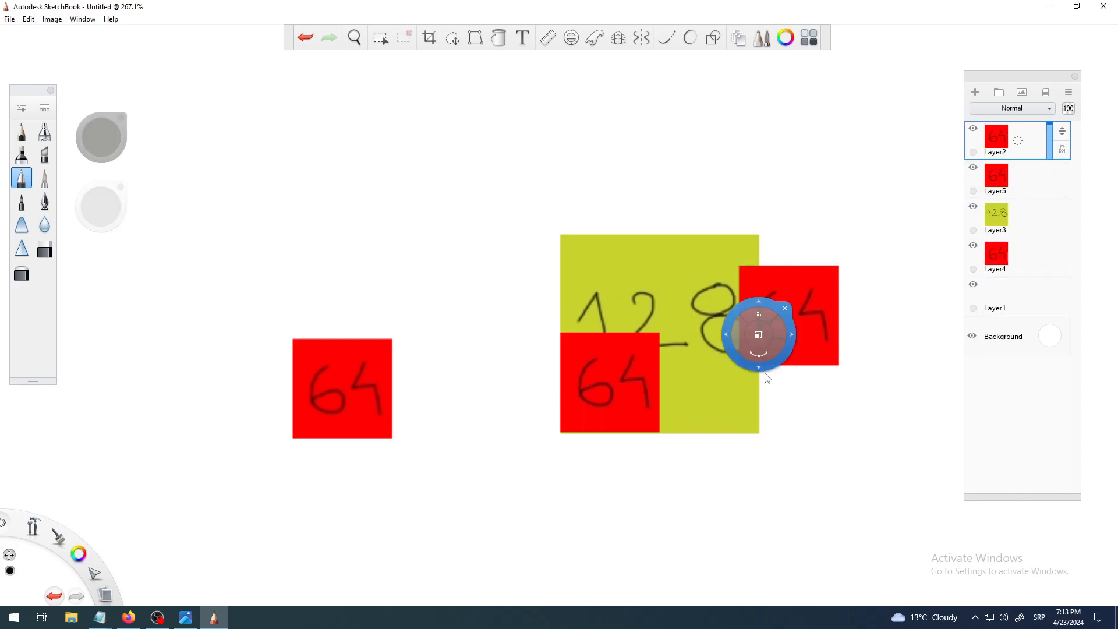
mouse_move(775, 380)
left_mouse_down()
mouse_move(719, 343)
mouse_move(675, 350)
mouse_move(683, 344)
left_mouse_up()
key("Escape")
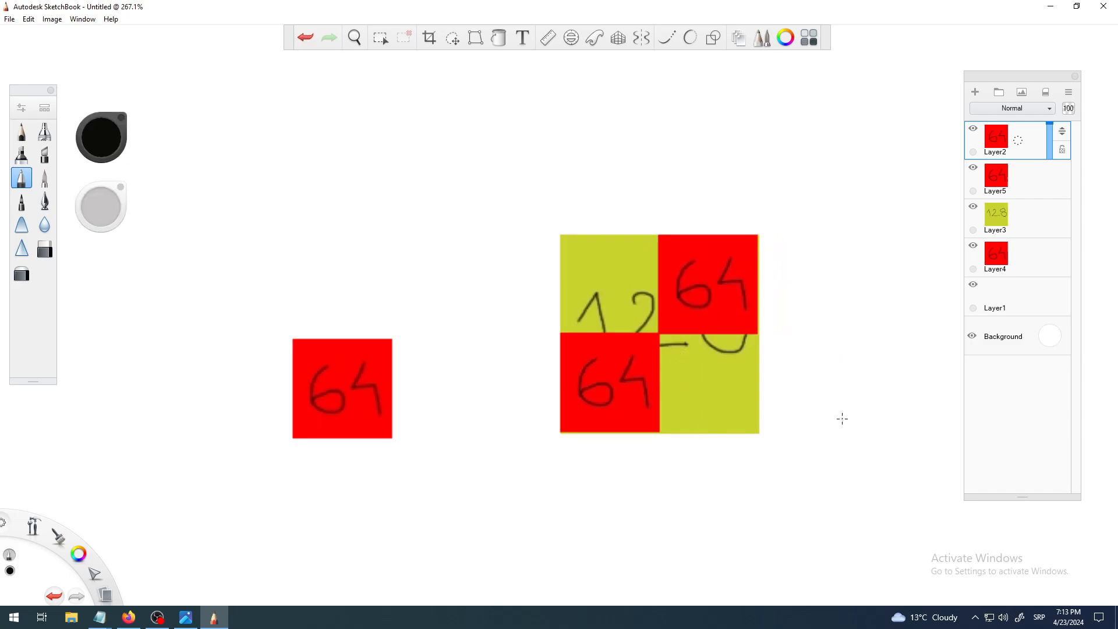
Start a new document without saving the current one
key("space")
left_click_drag(434, 349, 550, 451)
key("space")
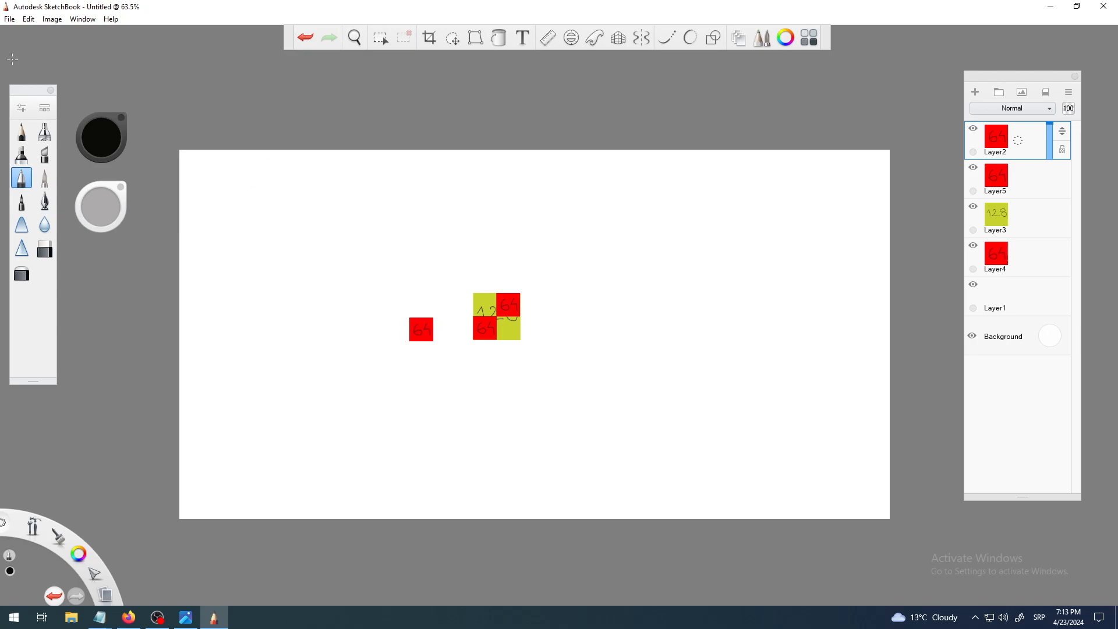
left_click(9, 19)
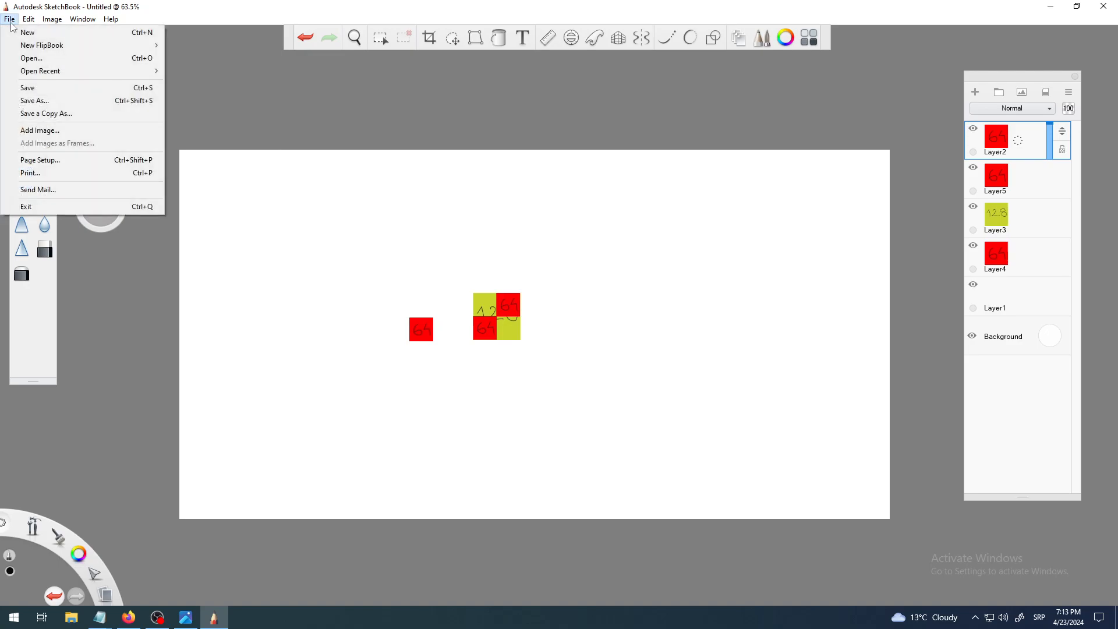
left_click(74, 36)
left_click(591, 349)
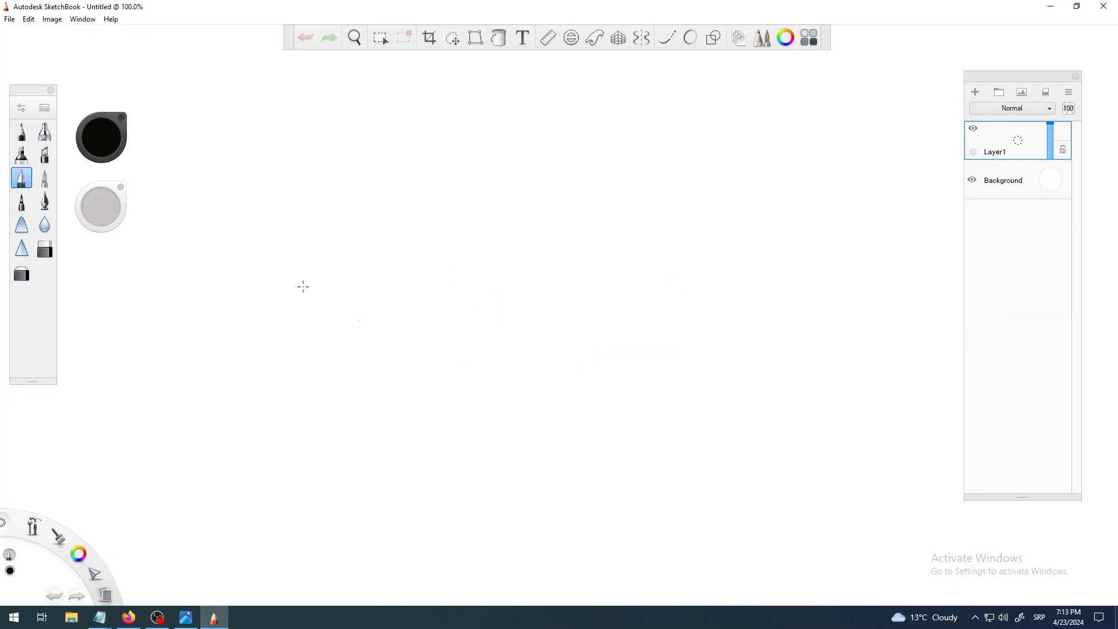
Resize the new image to 256 by 256 pixels with Keep proportions turned off
left_click(52, 18)
left_click(76, 31)
left_click(496, 350)
double_click(541, 245)
type("256")
double_click(556, 266)
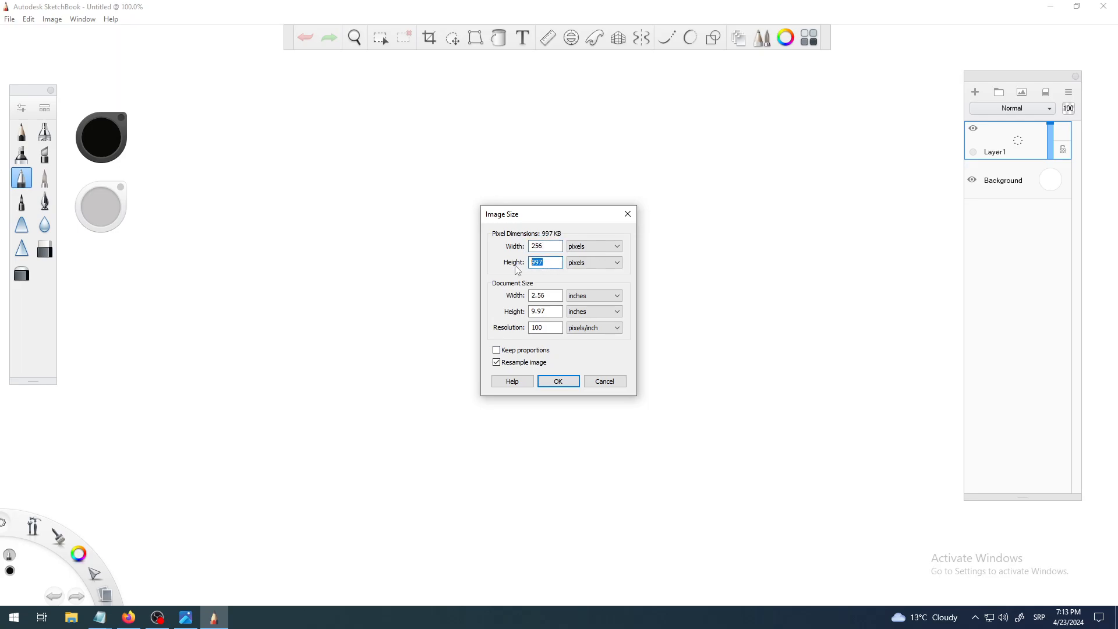
type("24")
left_click(554, 381)
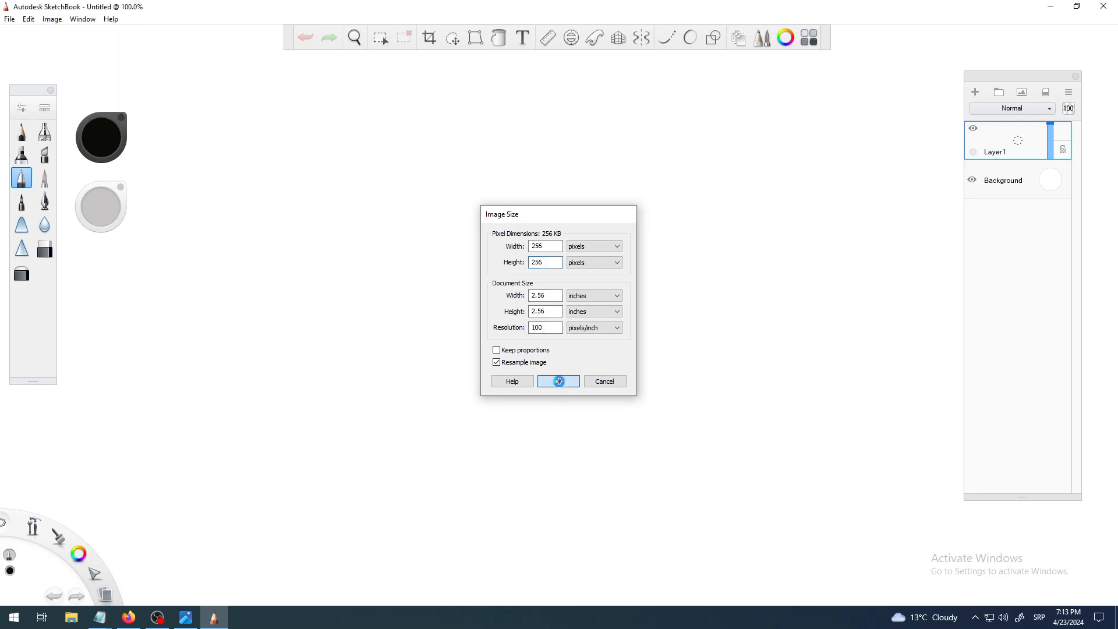
key("space")
left_click_drag(559, 324, 560, 347)
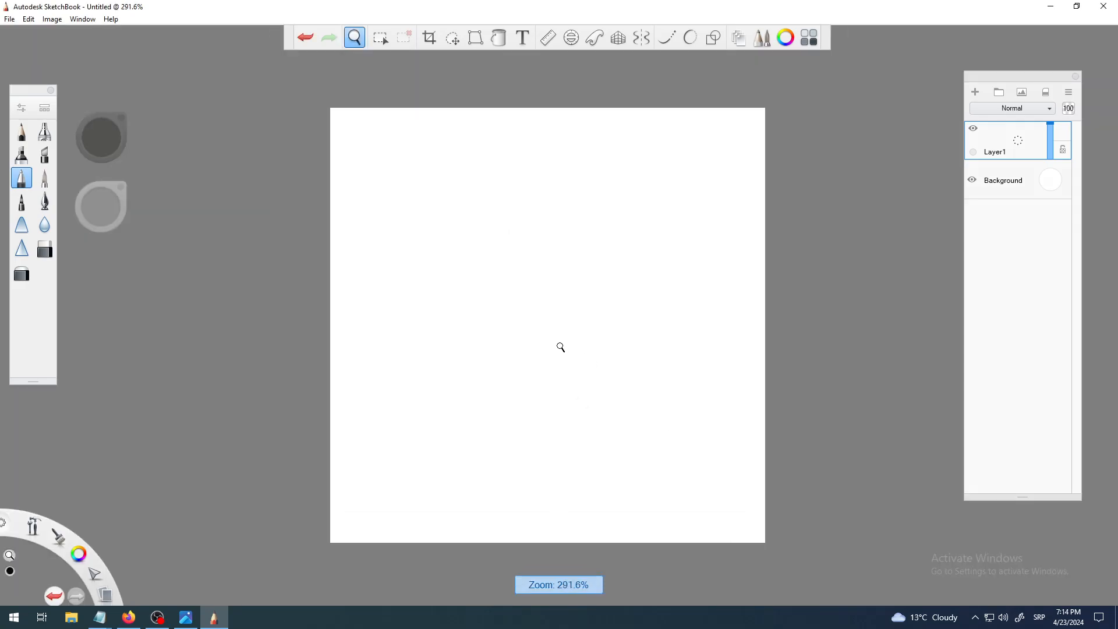
Add the green forest map image from the Desktop and scale it down to span the canvas width, vertically centred
left_click(11, 19)
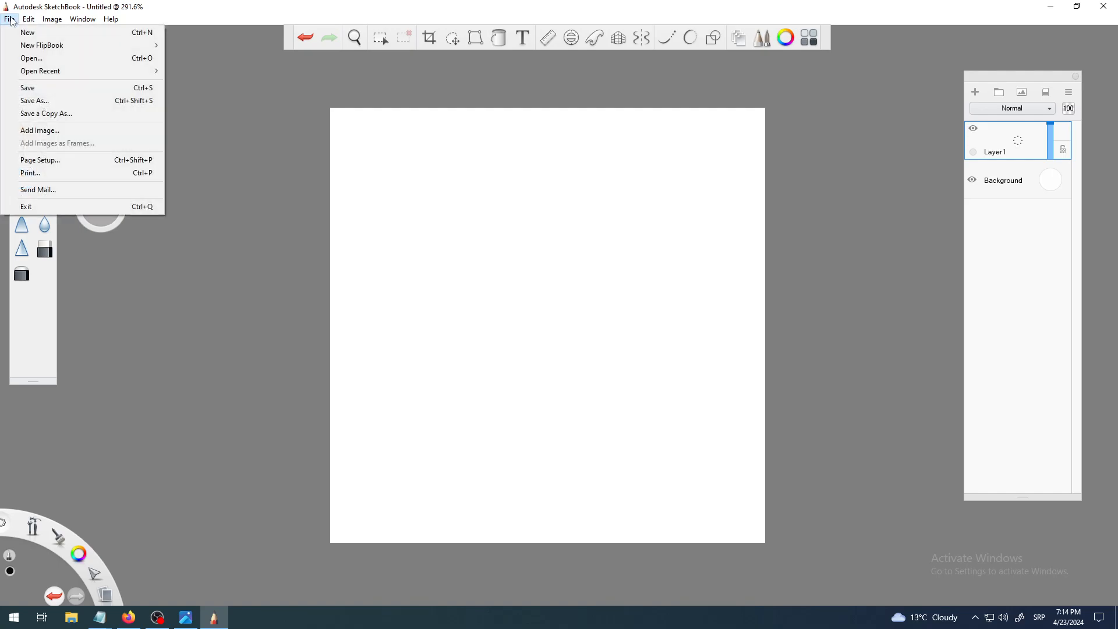
left_click(51, 129)
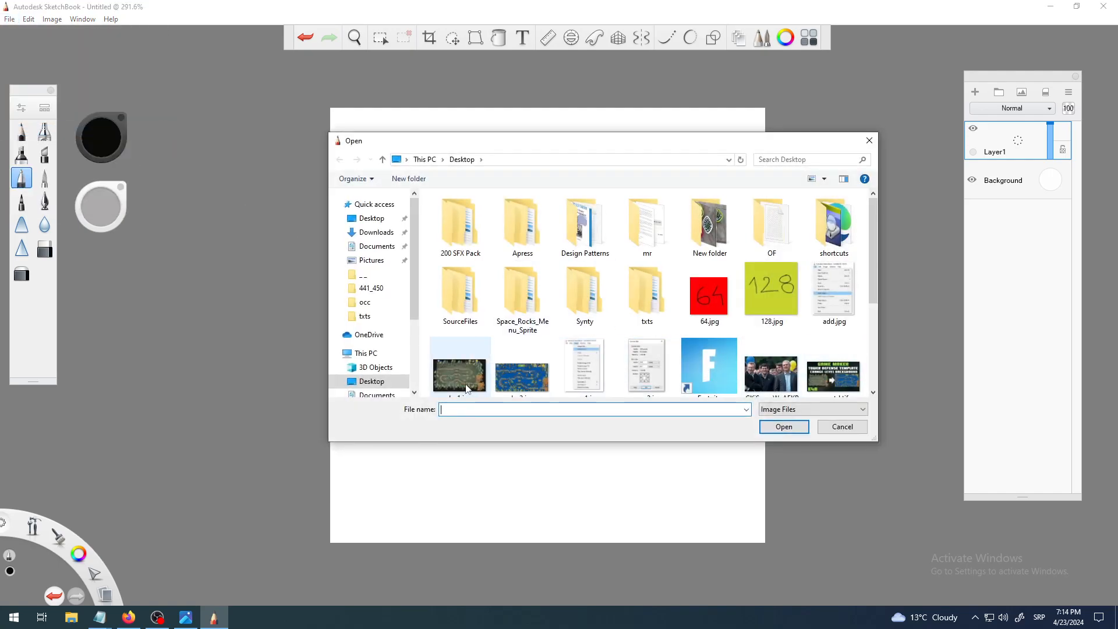
left_click(467, 389)
left_click(784, 427)
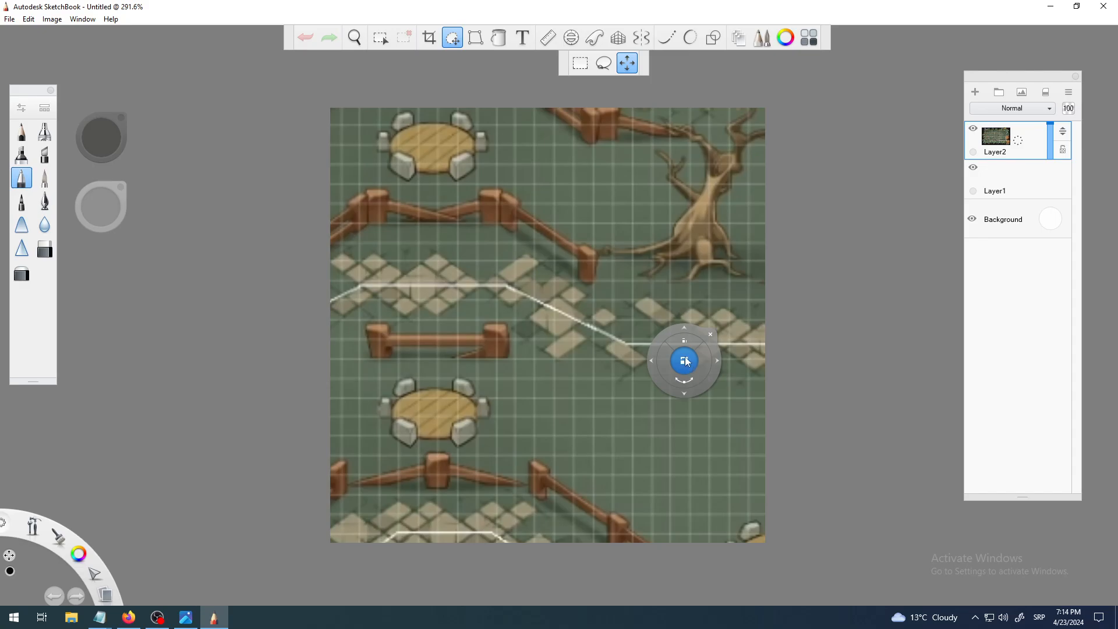
left_click_drag(685, 359, 664, 409)
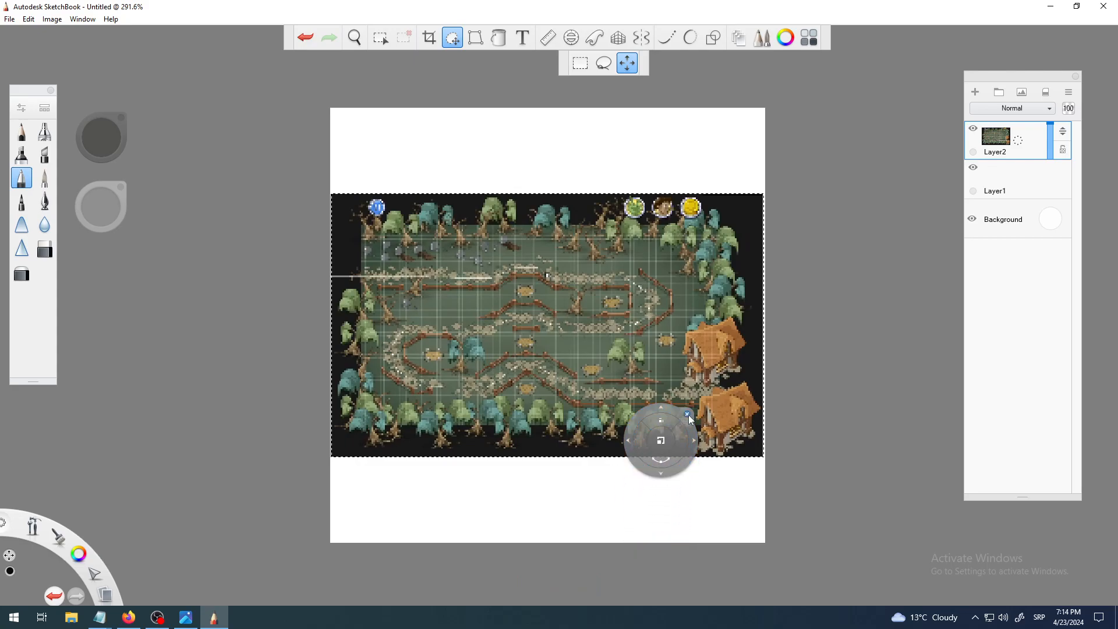
left_click(689, 415)
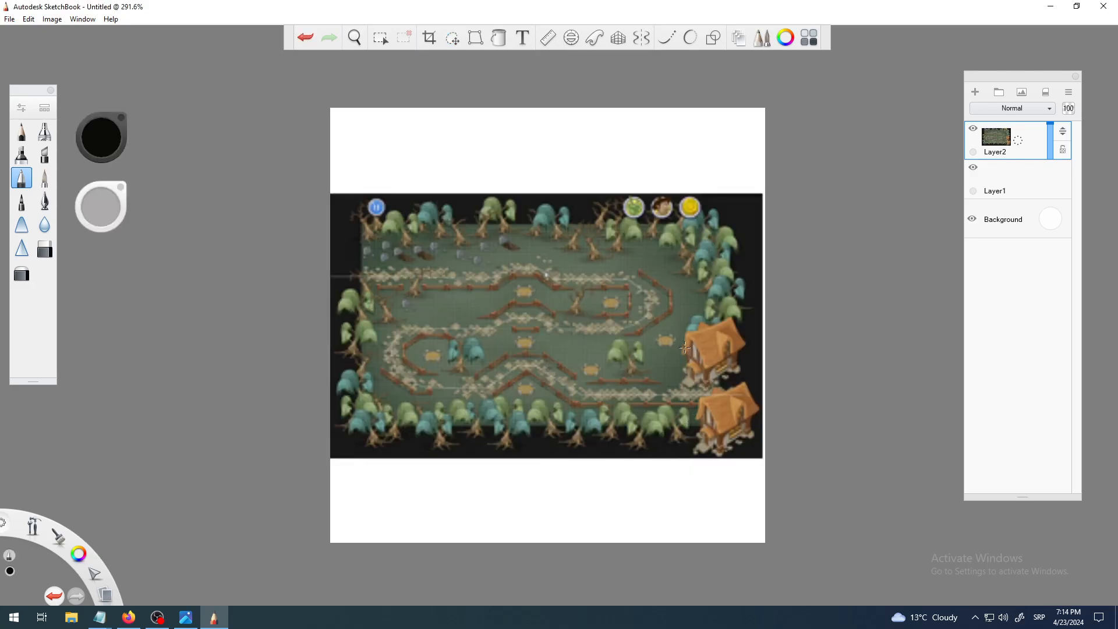
Check the document's pixel dimensions in the image size settings without changing them
key("space")
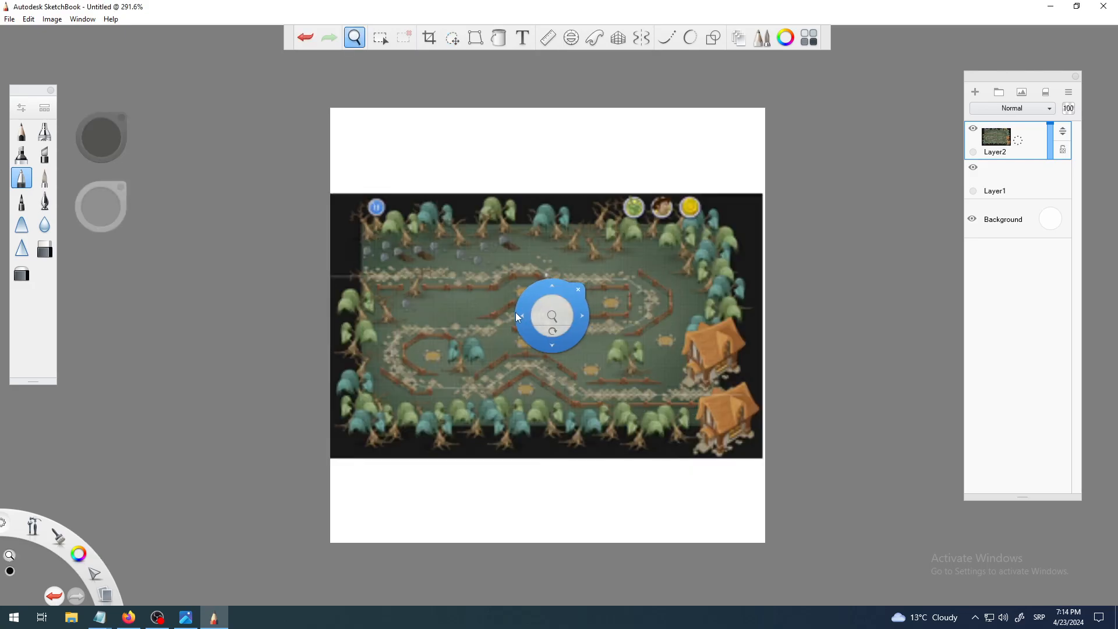
left_click_drag(550, 317, 600, 316)
mouse_move(590, 377)
left_mouse_down()
mouse_move(639, 317)
mouse_move(639, 250)
mouse_move(639, 284)
left_mouse_up()
left_click(52, 20)
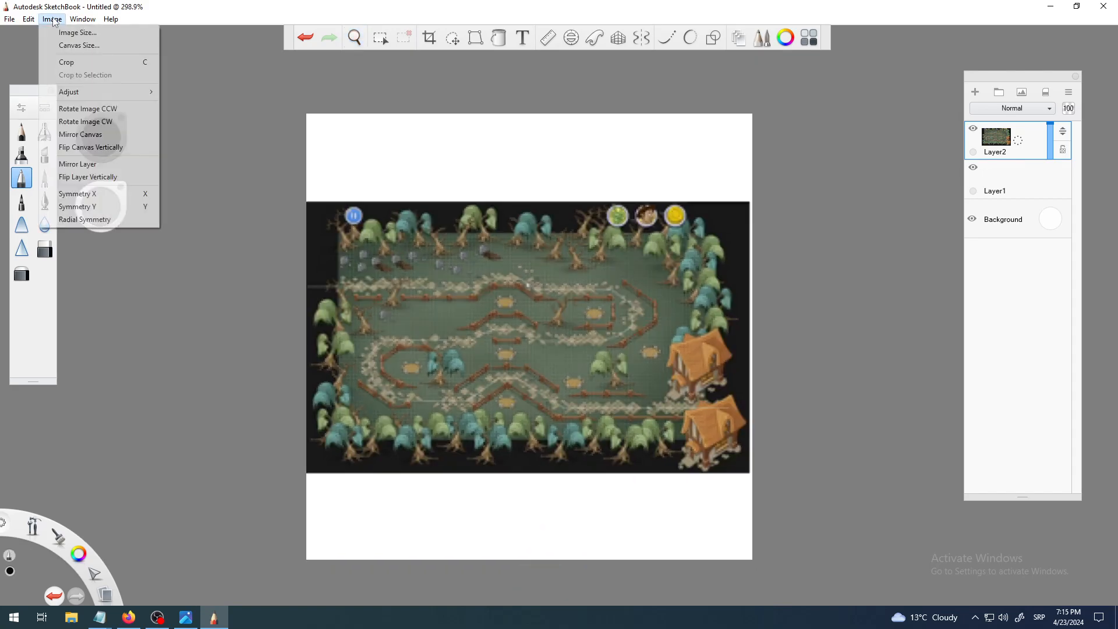
left_click(71, 32)
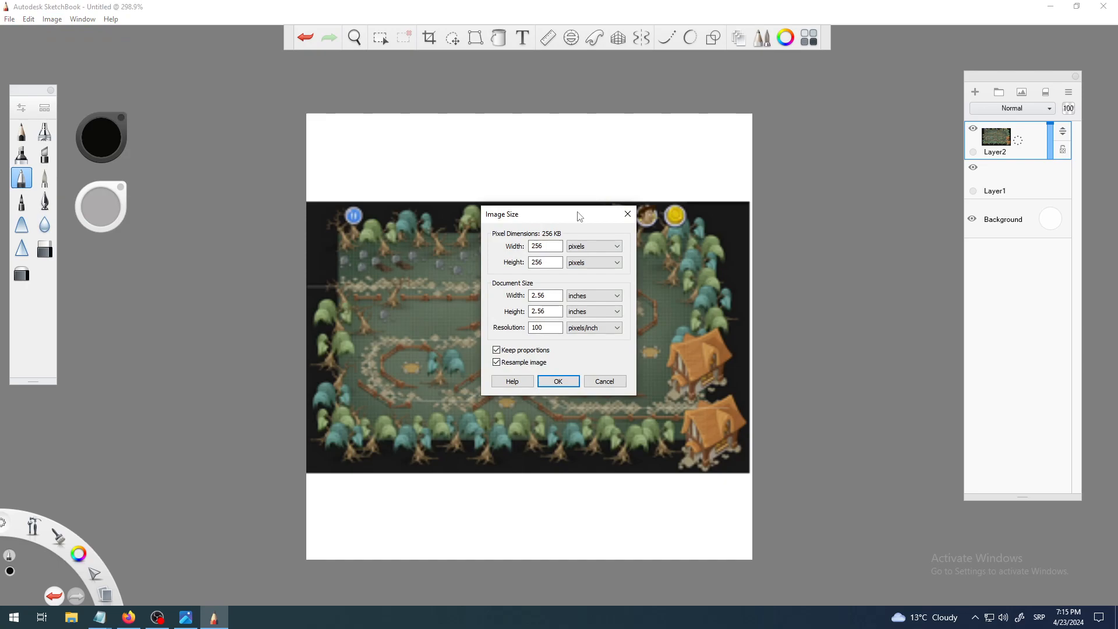
left_click(604, 382)
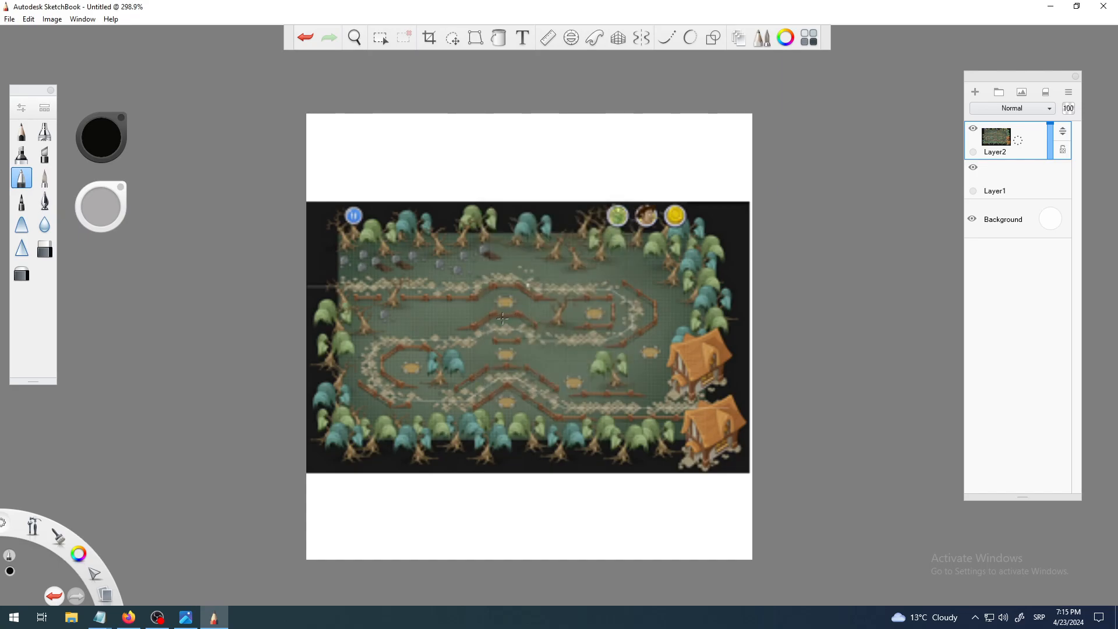
Examine the scaled-down map's image quality up close, from its middle to its upper-left corner
key("space")
left_click_drag(542, 324, 553, 213)
key("space")
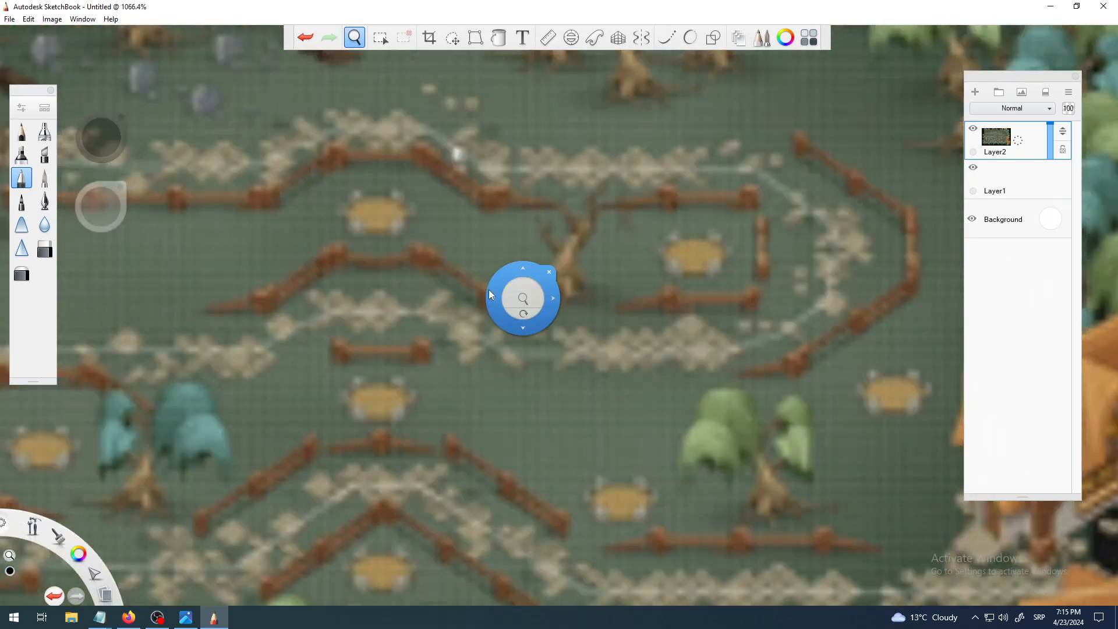
left_click_drag(502, 321, 882, 514)
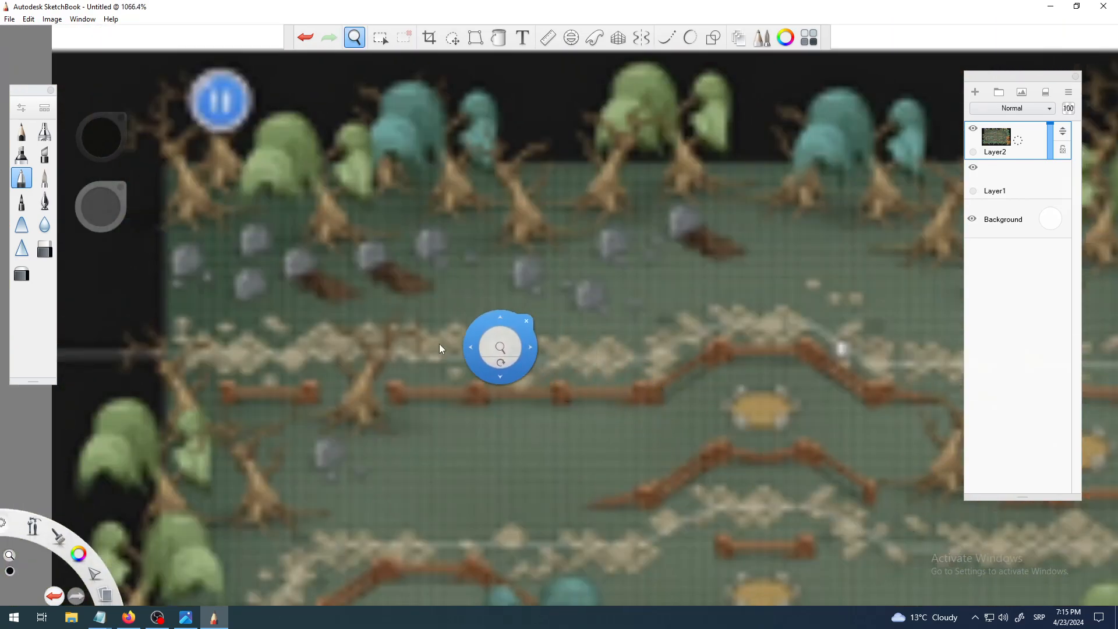
left_click_drag(364, 377, 546, 443)
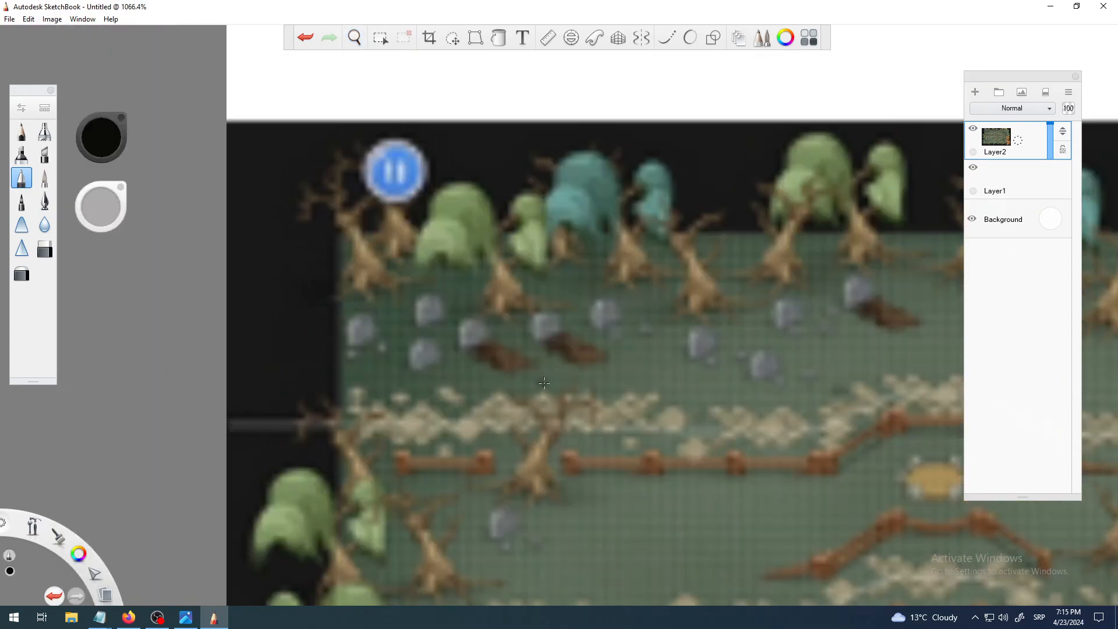
key("space")
left_click_drag(560, 389, 424, 303)
key("space")
key("space")
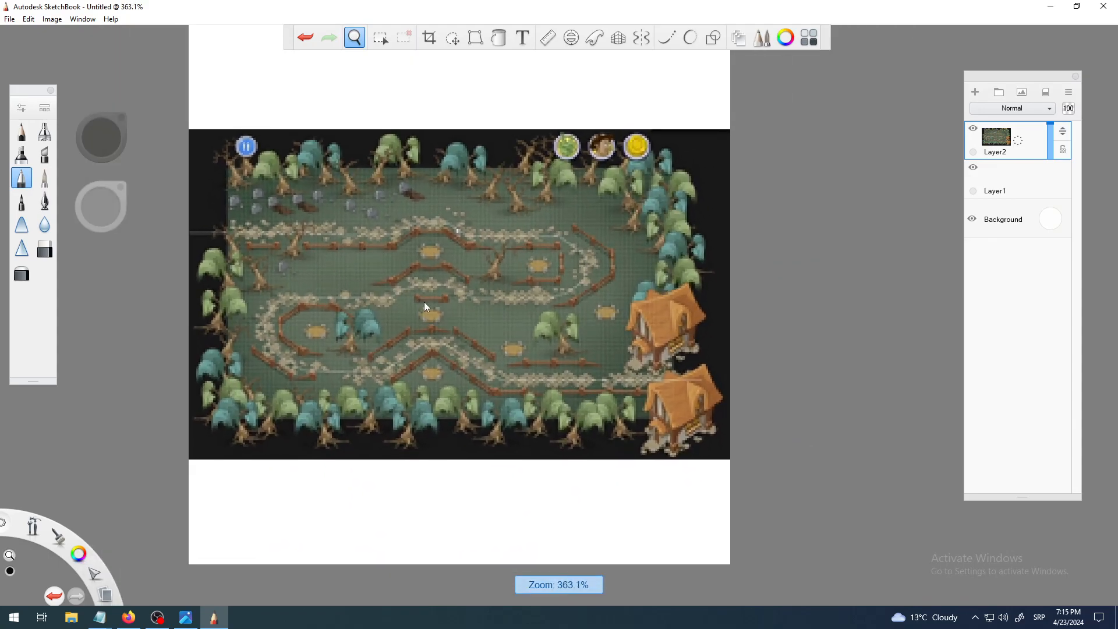
Discard the 256-pixel document without saving and start a new one
left_click(10, 21)
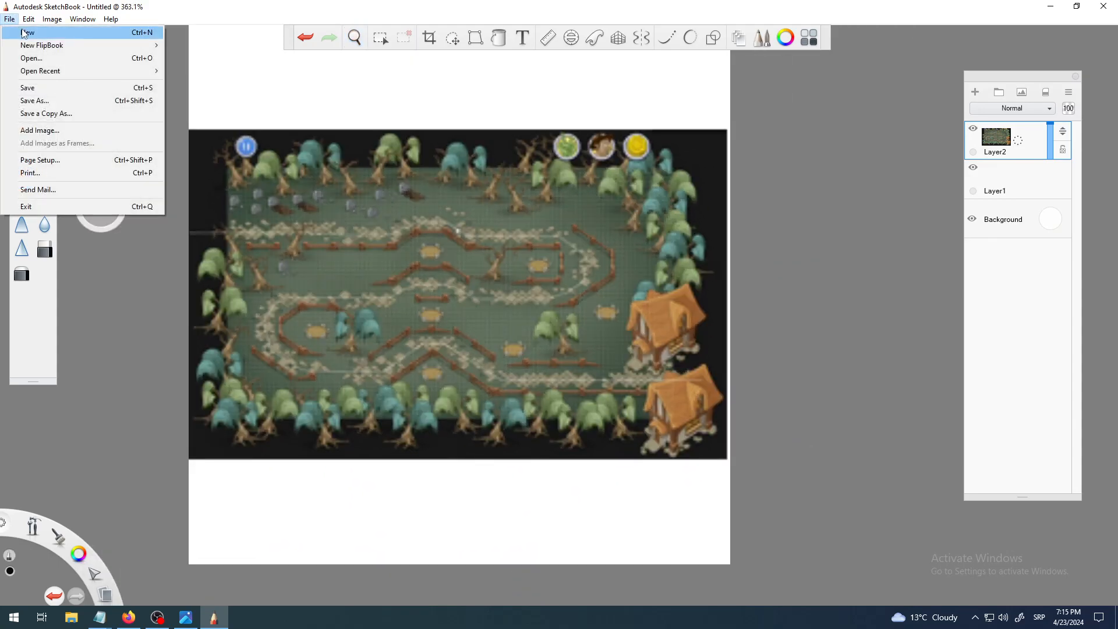
left_click(27, 34)
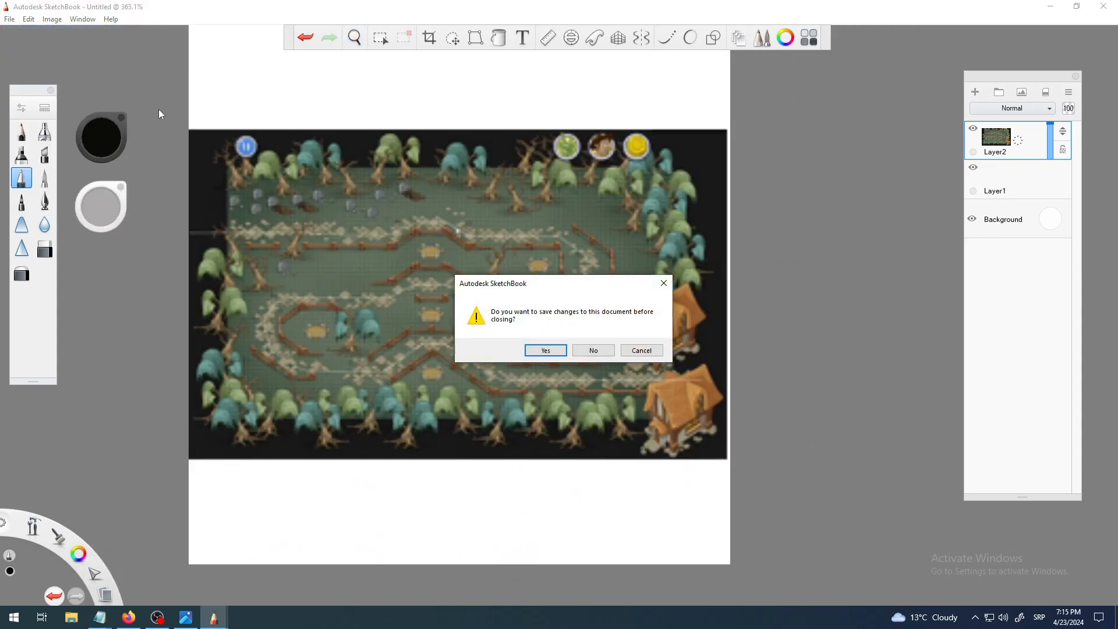
left_click(587, 354)
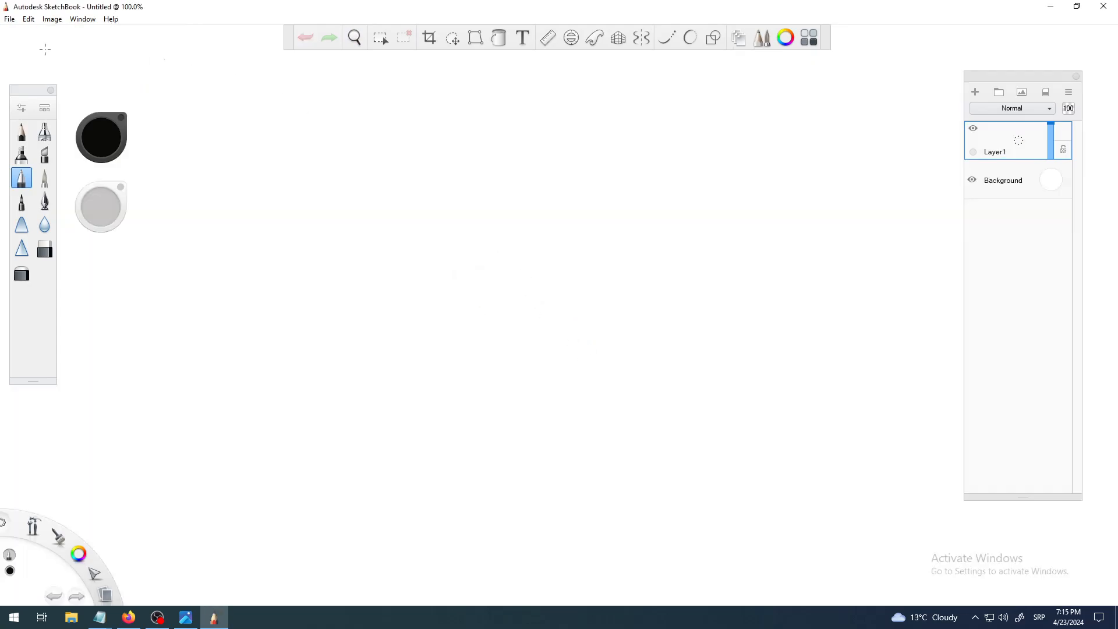
Resize the new image to 800 by 800 pixels with Keep proportions turned off
left_click(52, 20)
left_click(67, 30)
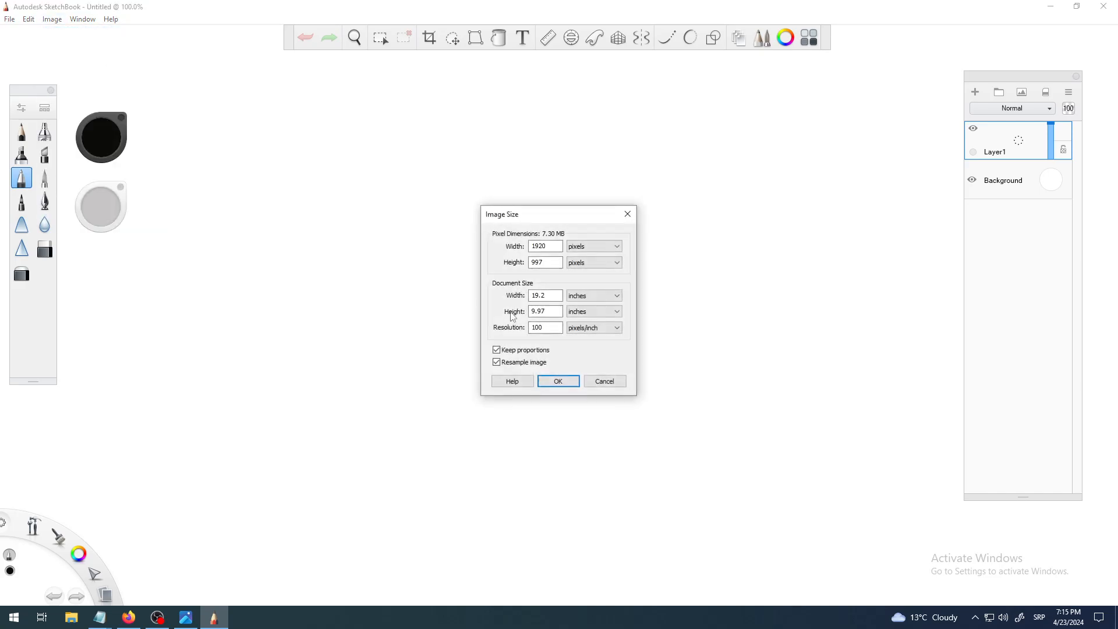
double_click(556, 246)
type("800")
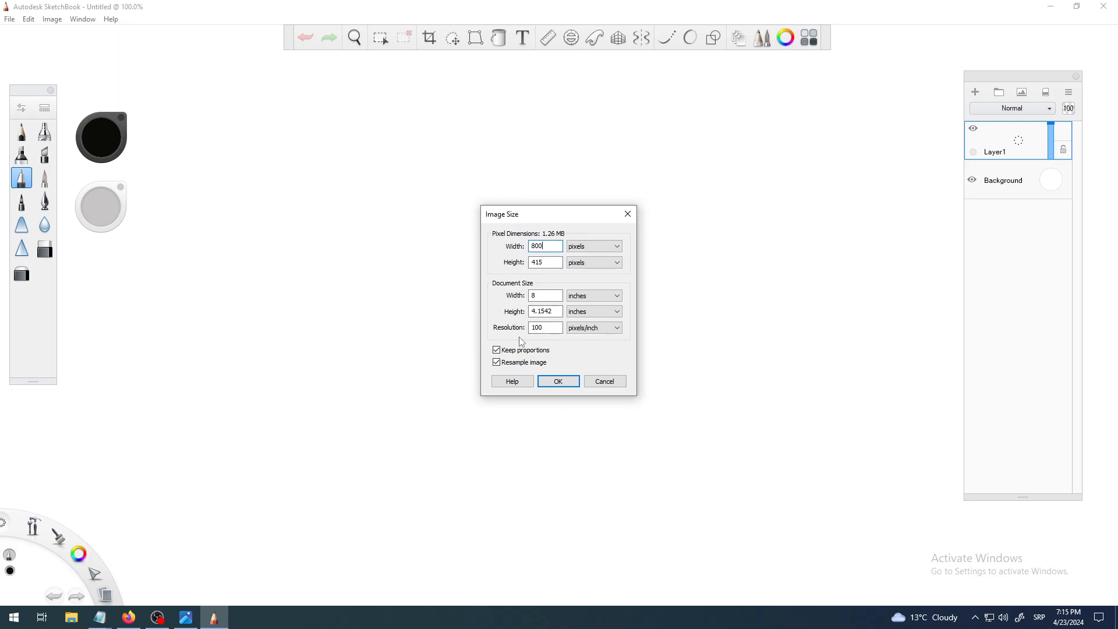
left_click(496, 350)
double_click(546, 262)
type("800")
left_click(570, 379)
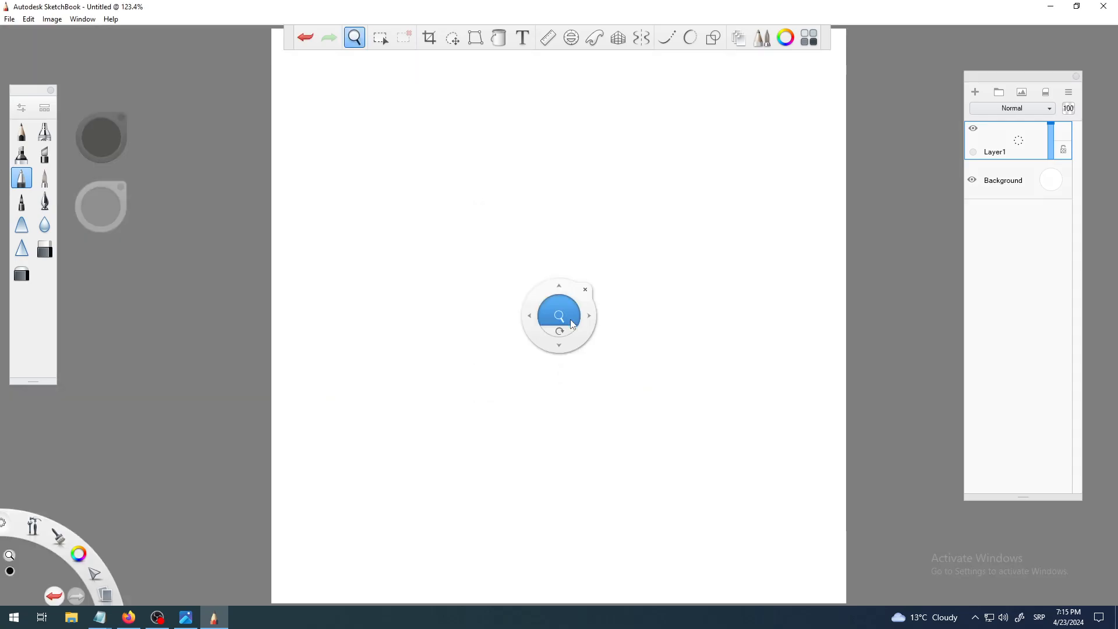
left_click_drag(567, 314, 571, 327)
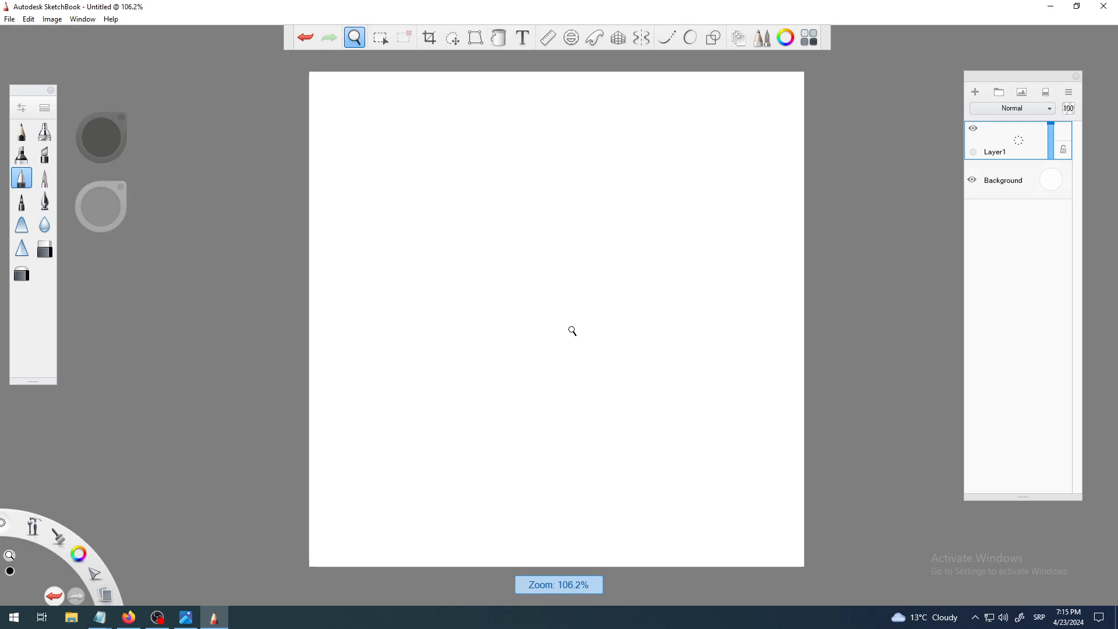
Add the green forest map image to the 800-pixel canvas and scale it to the canvas width
left_click(51, 19)
mouse_move(10, 19)
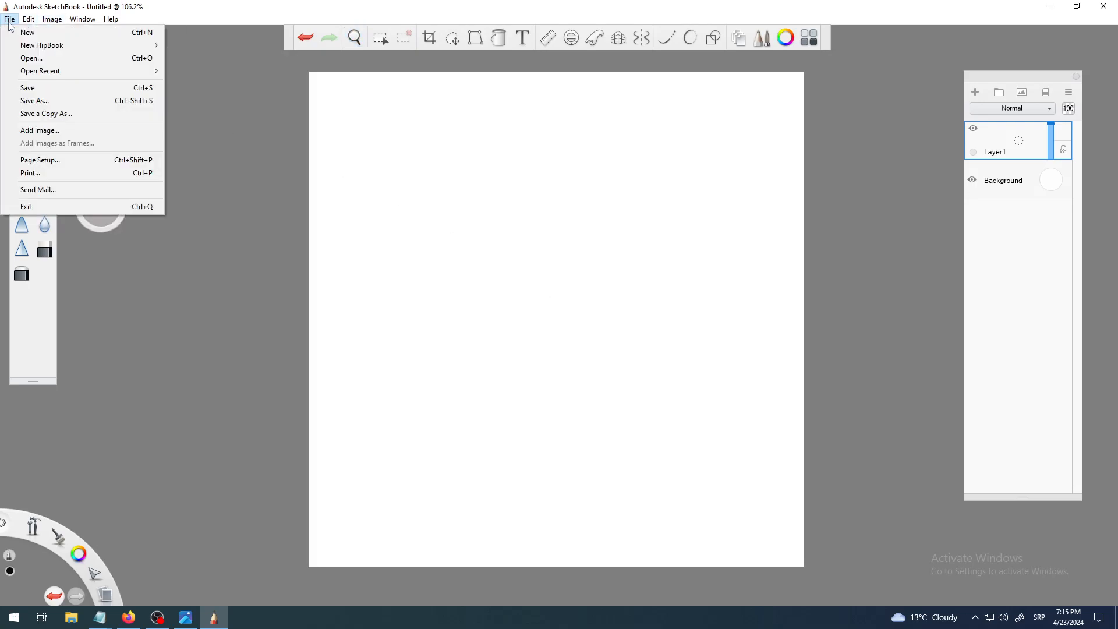
left_click(23, 129)
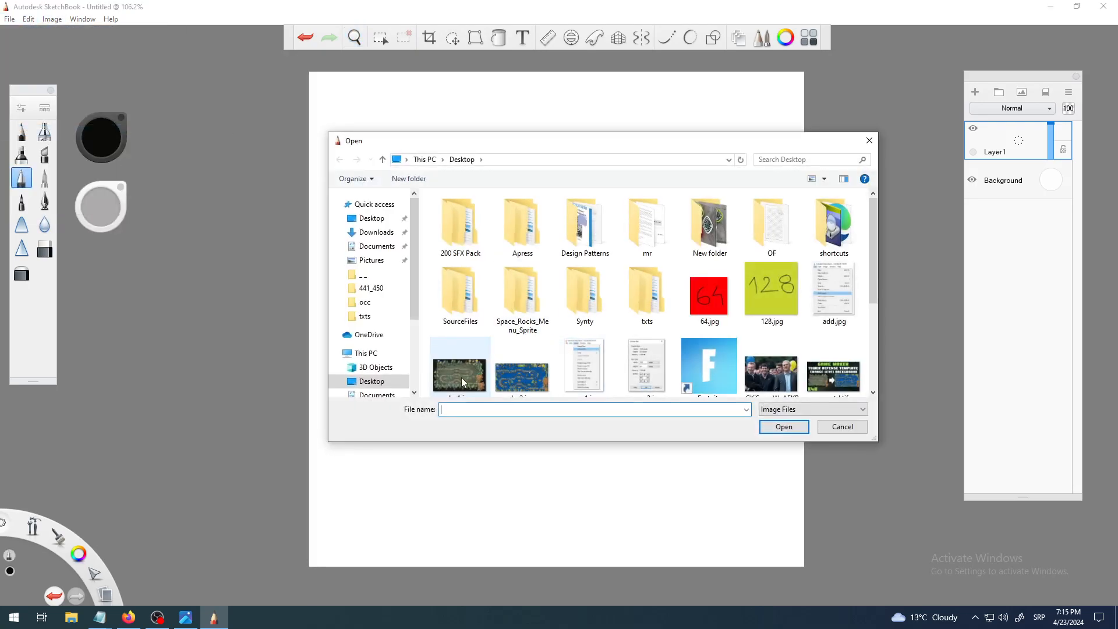
left_click(461, 378)
left_click(799, 431)
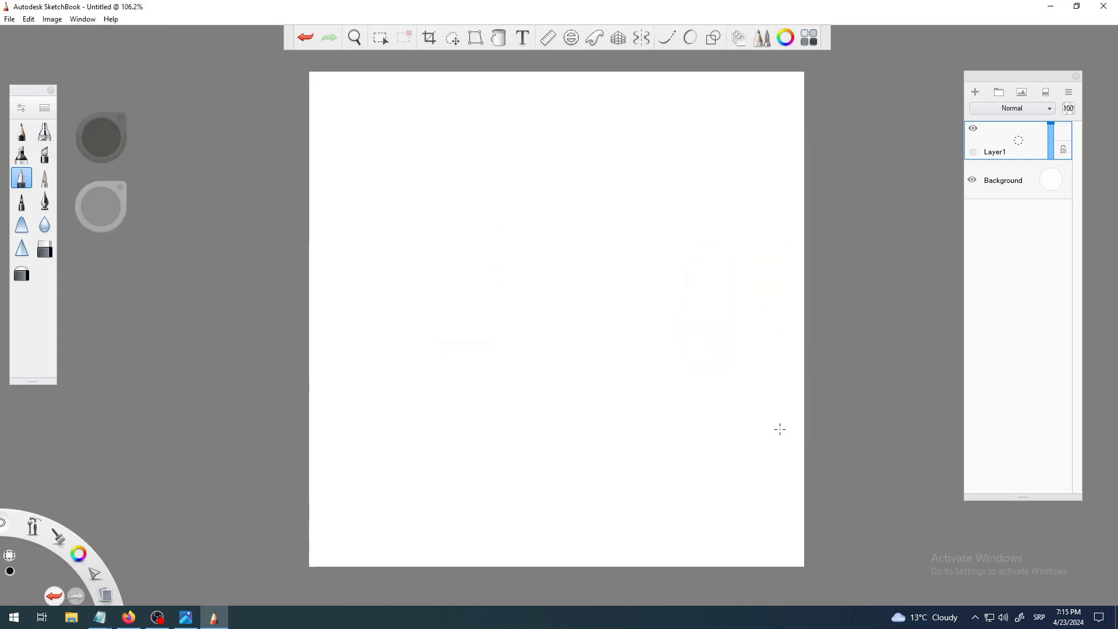
left_click_drag(729, 425, 717, 471)
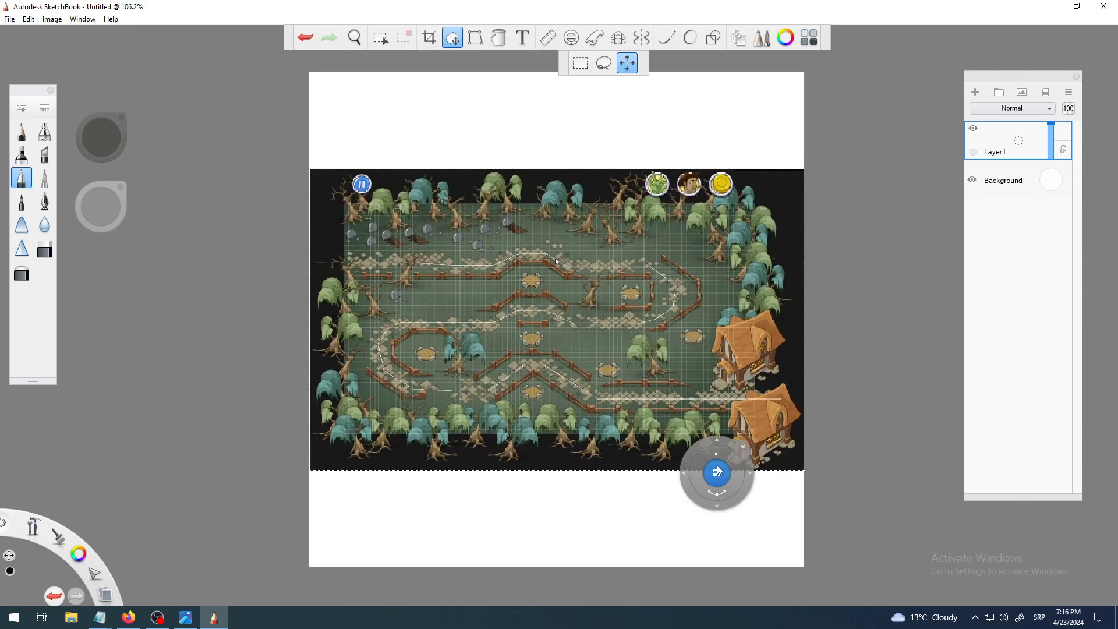
left_click(743, 446)
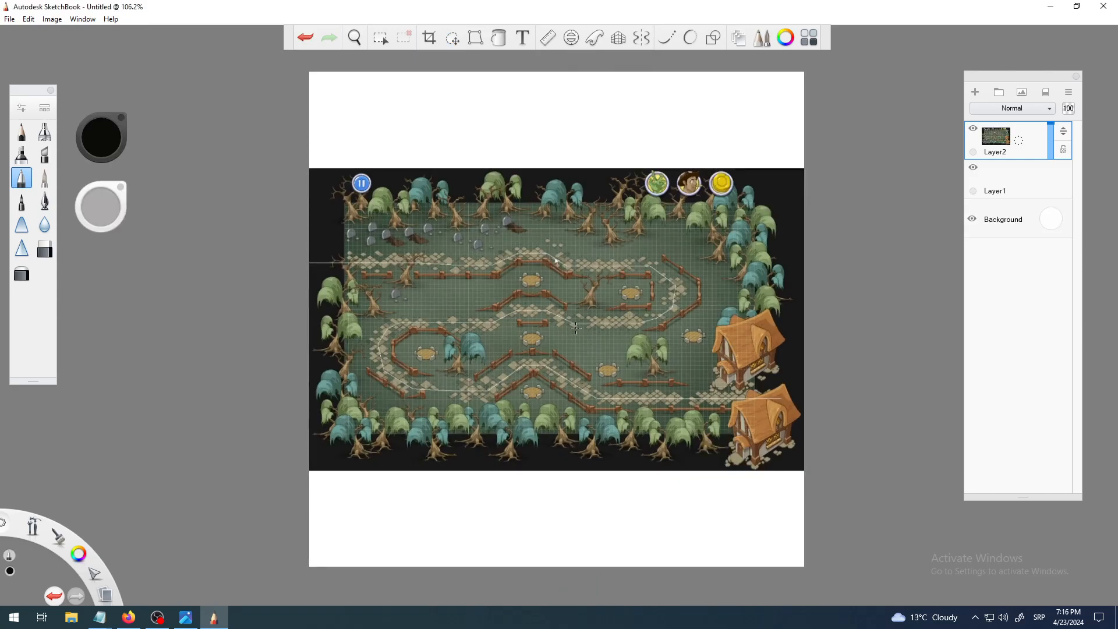
Examine the forest map's image quality on the 800-pixel canvas, viewing it at slightly different magnifications
key("space")
mouse_move(554, 316)
left_mouse_down()
mouse_move(589, 371)
mouse_move(584, 199)
mouse_move(579, 350)
mouse_move(572, 215)
mouse_move(569, 270)
mouse_move(564, 239)
mouse_move(614, 237)
mouse_move(654, 312)
left_mouse_up()
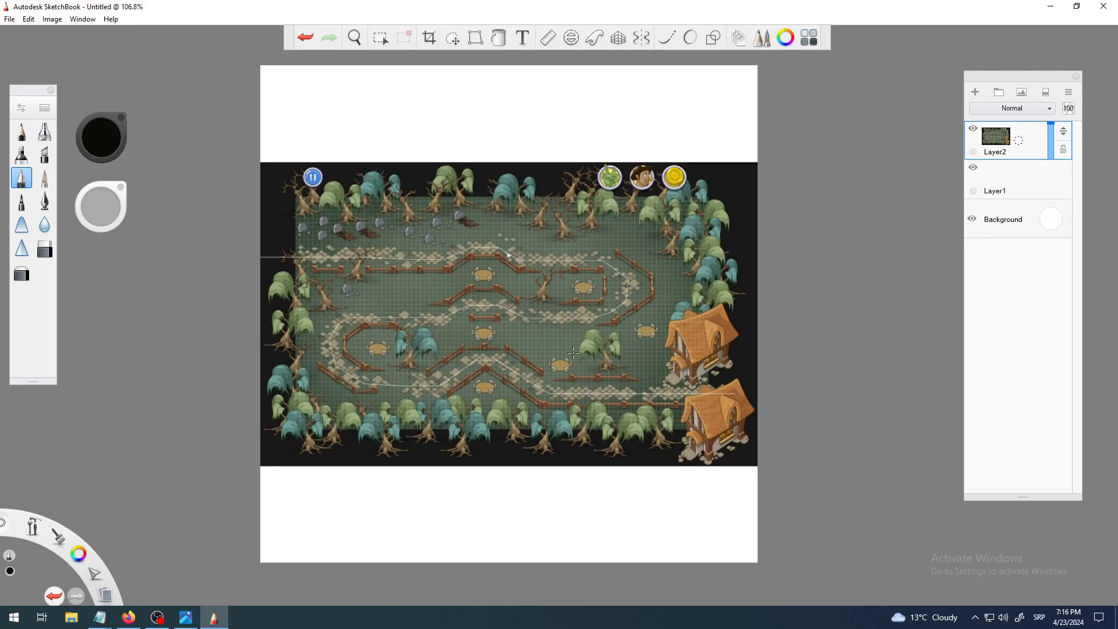
key("space")
left_click_drag(507, 360, 750, 492)
key("space")
mouse_move(691, 417)
left_mouse_down()
mouse_move(691, 356)
mouse_move(741, 513)
mouse_move(605, 434)
mouse_move(607, 412)
left_mouse_up()
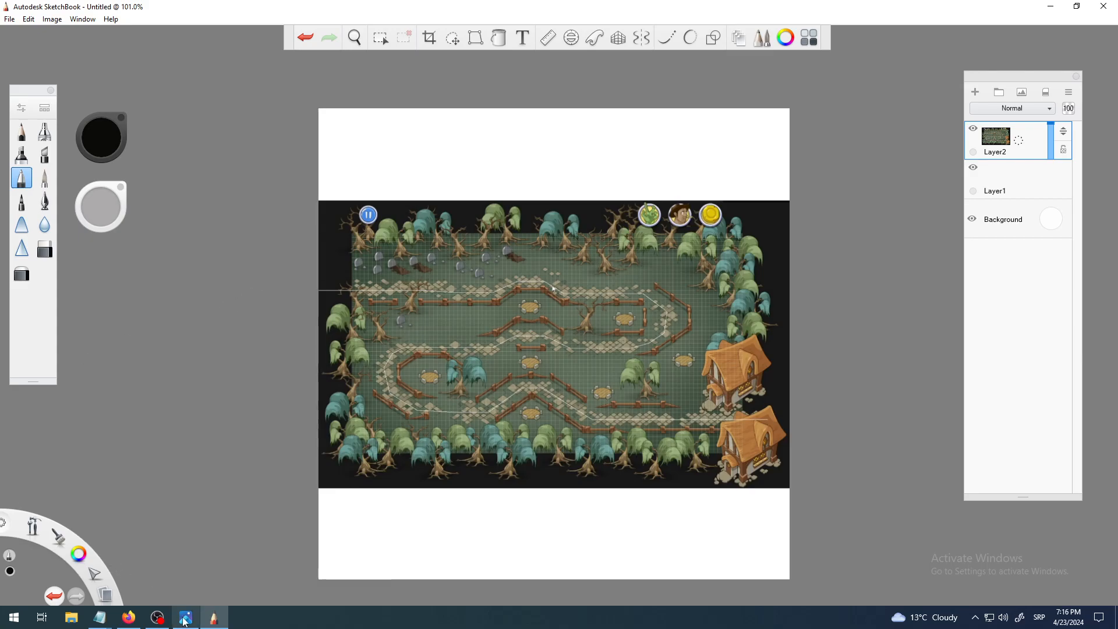
mouse_move(183, 623)
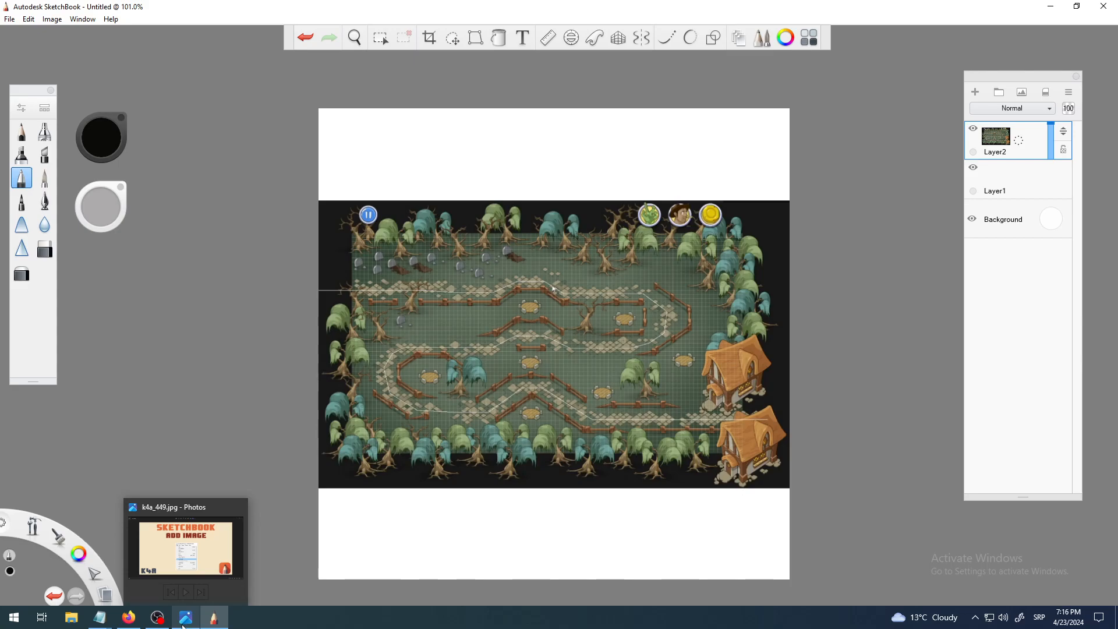
Review the document's pixel dimensions and resolution in the Image Size settings, leaving them without applying changes
left_click(52, 19)
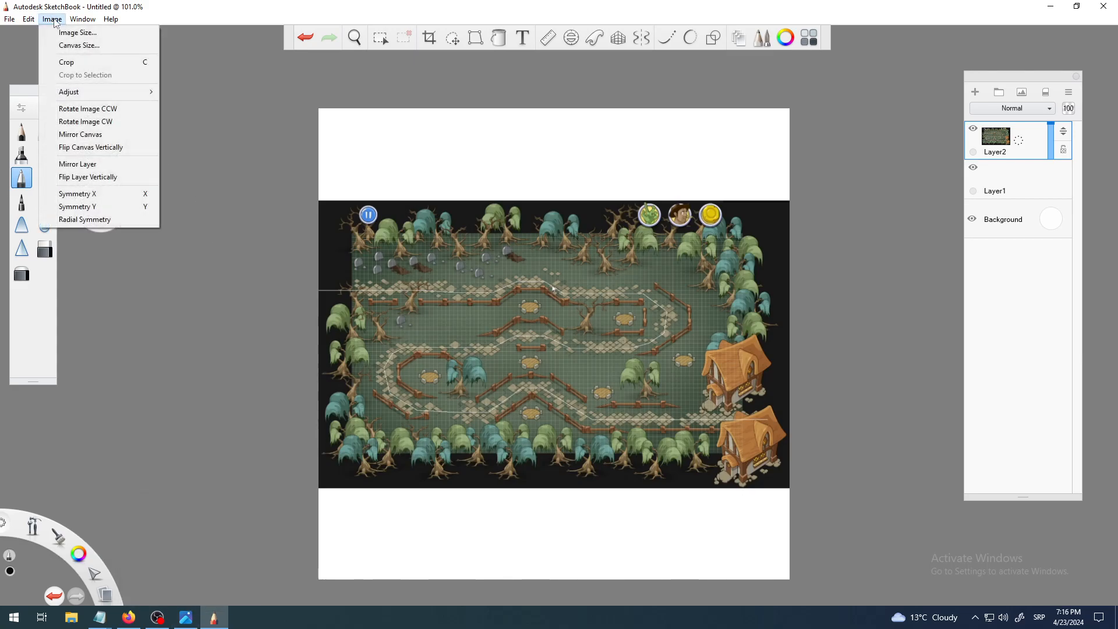
left_click(66, 33)
left_click_drag(583, 225, 251, 205)
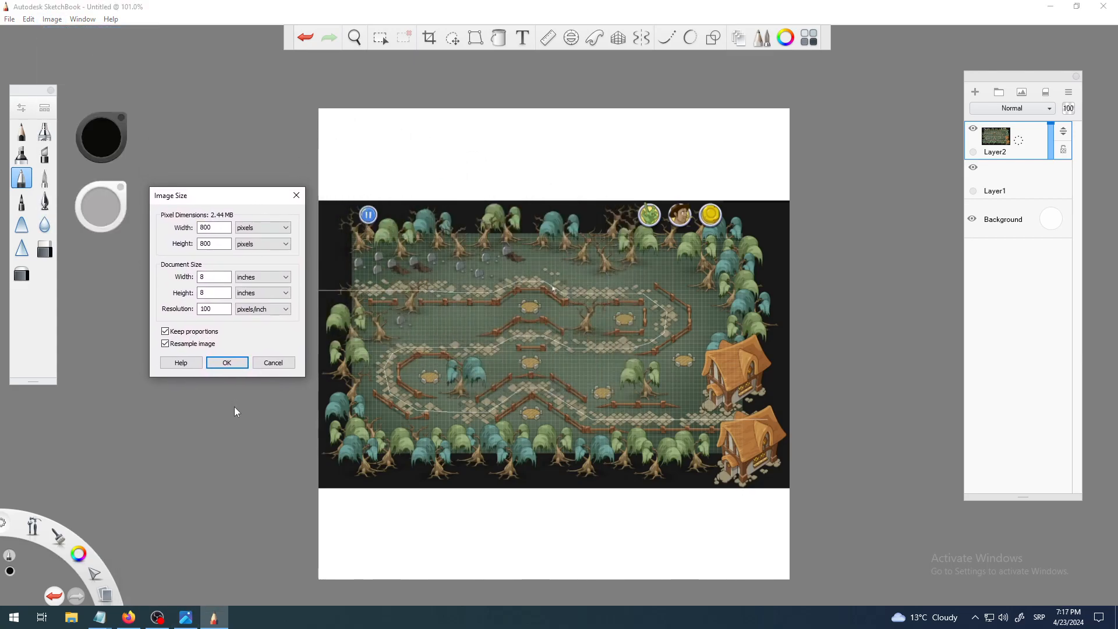
left_click(271, 363)
Review the Canvas Size settings for width, height and anchor, leaving them without applying changes
left_click(51, 19)
left_click(78, 45)
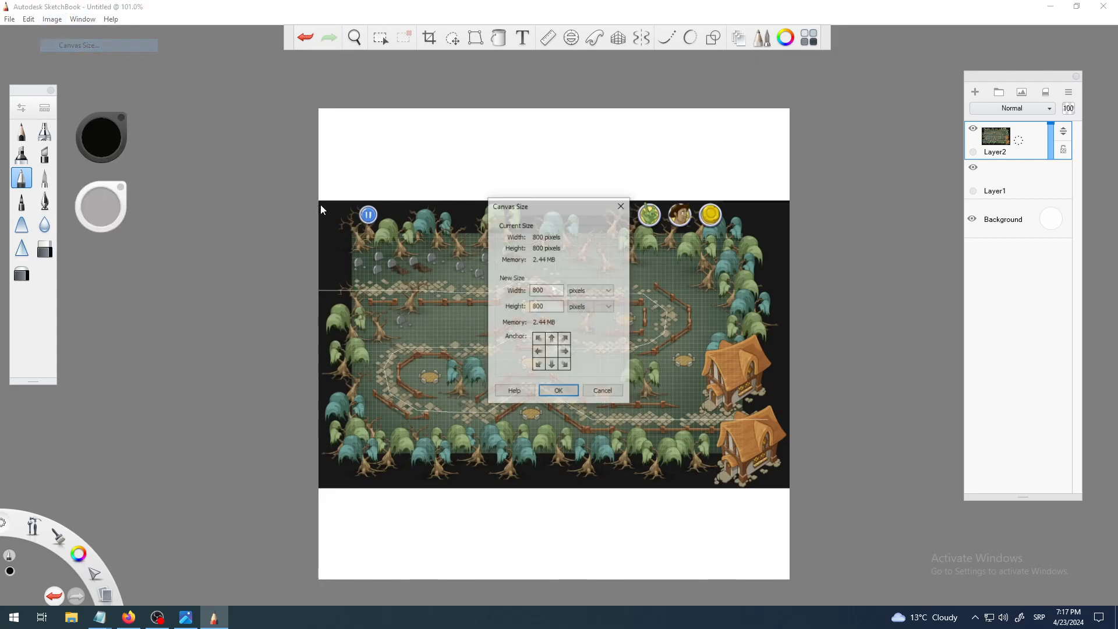
left_click_drag(574, 209, 242, 208)
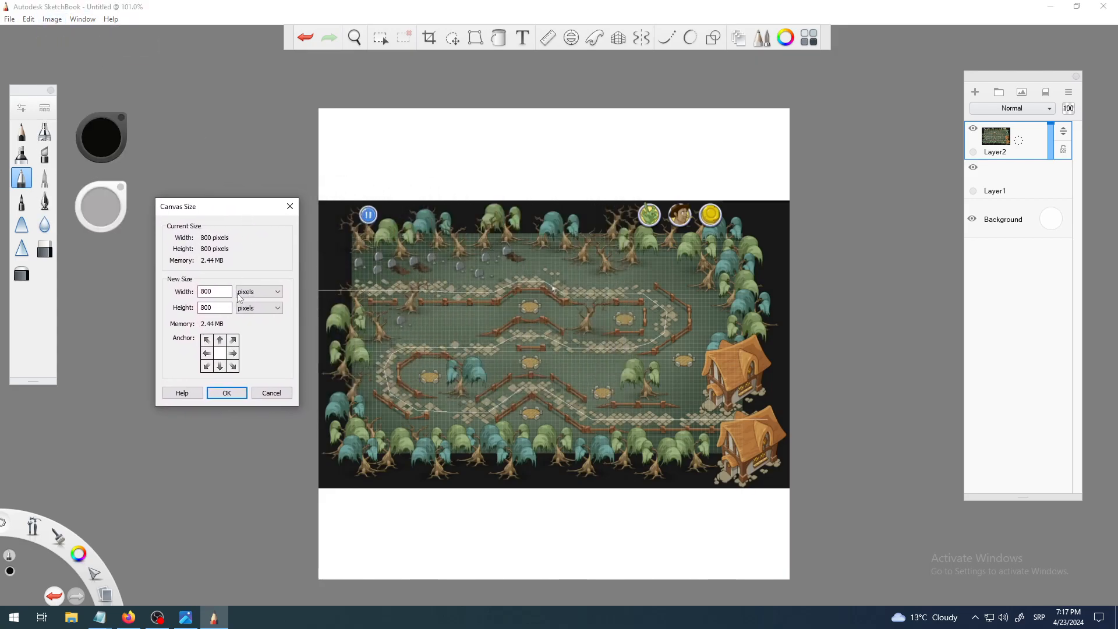
left_click(275, 393)
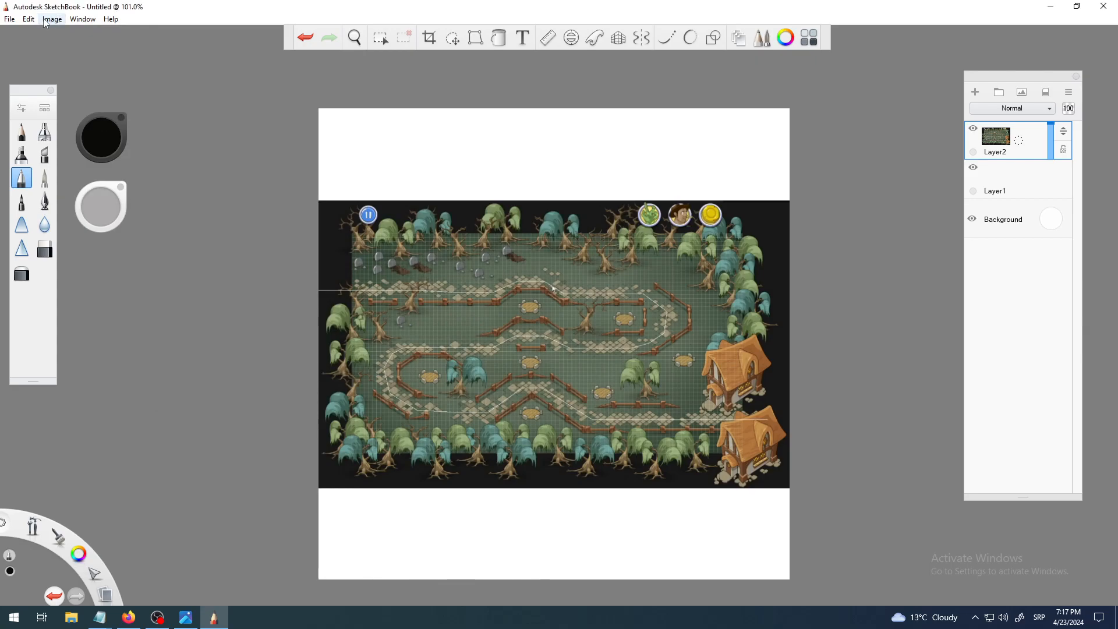
left_click(9, 19)
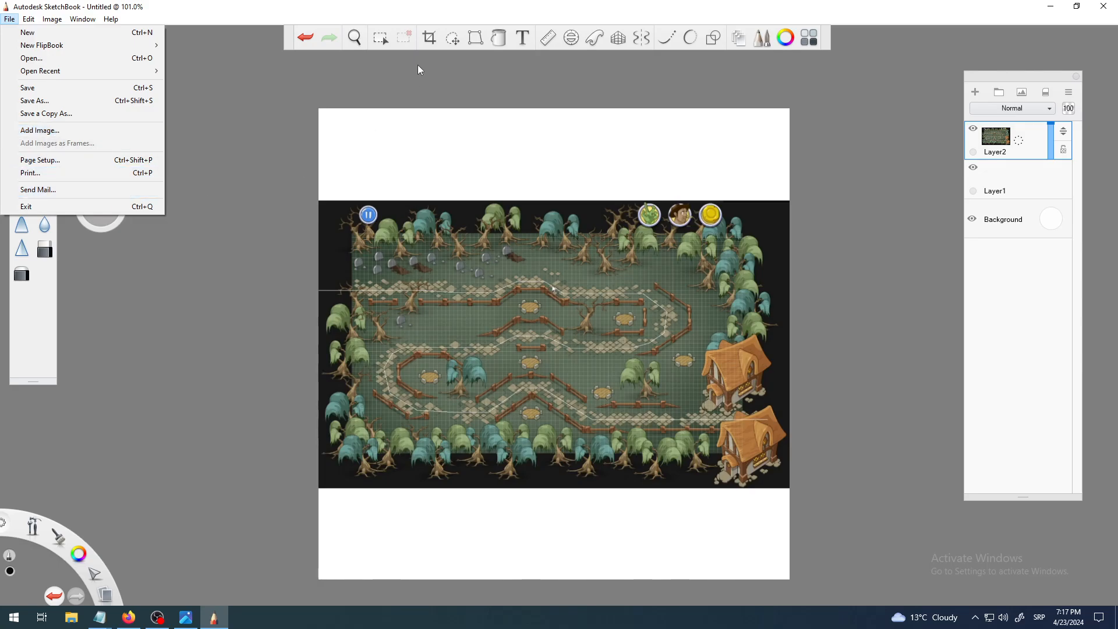
left_click(327, 18)
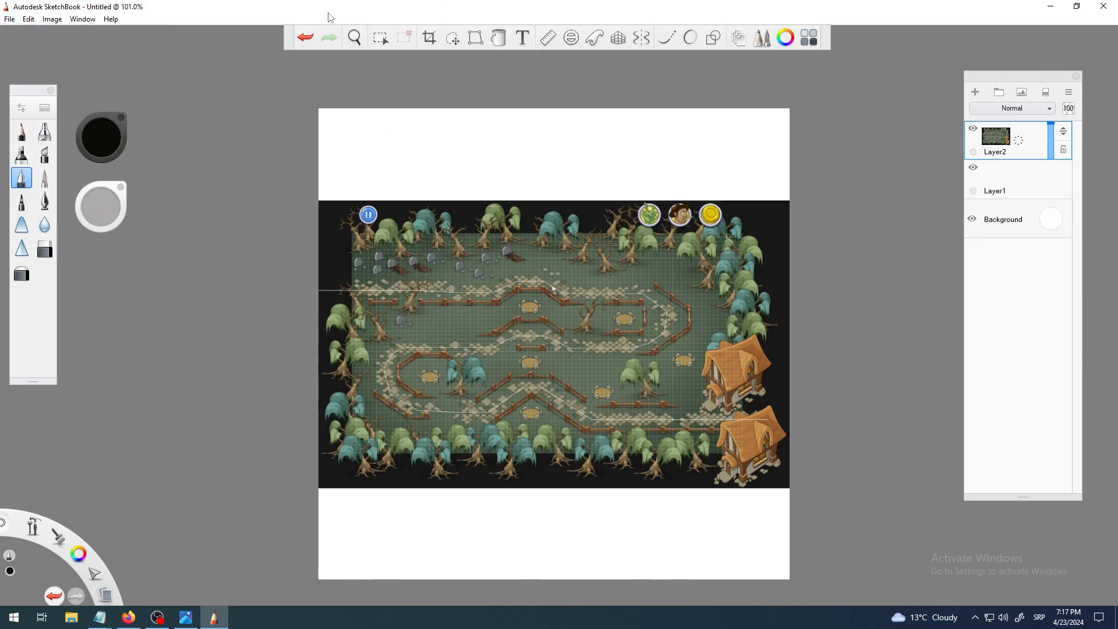